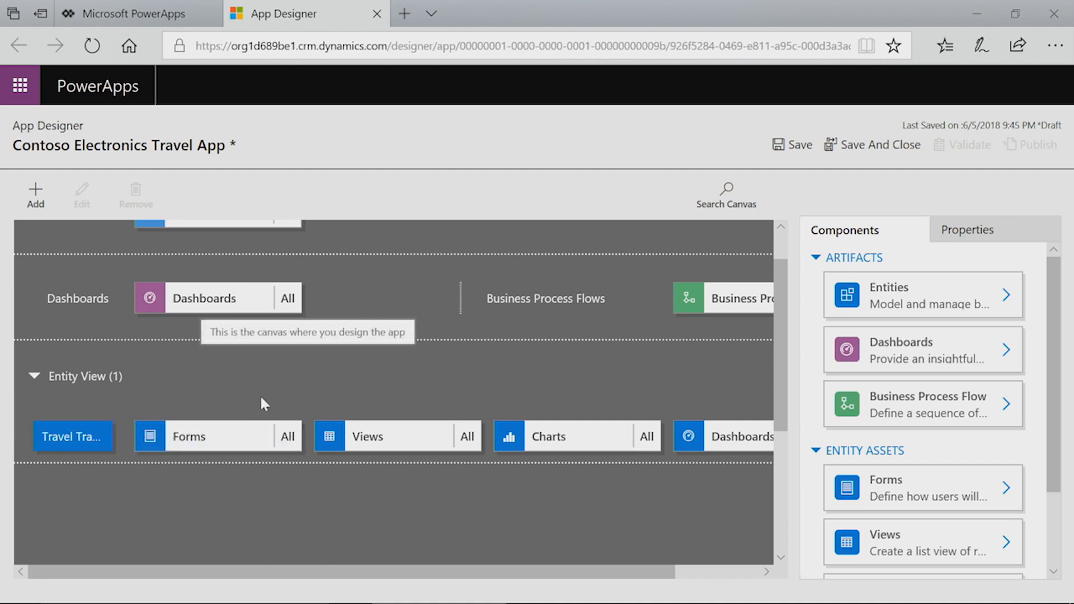
Bring up the Travel Tracker forms list, including the Information main and quick view forms.
{"action": "left_click", "coordinate": [239, 436]}
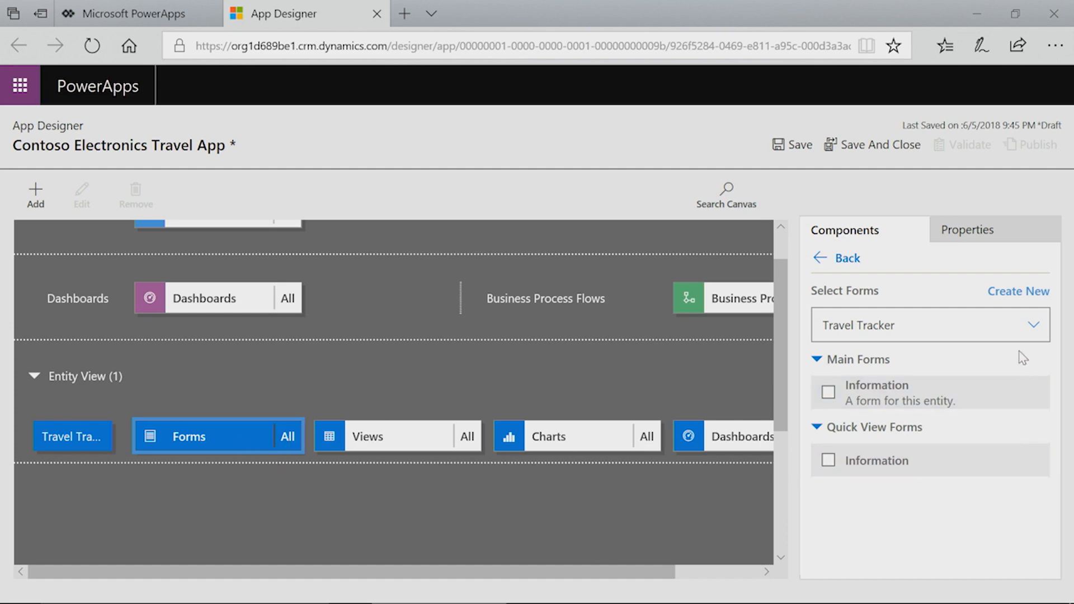
Create a new Travel Tracker main form and bring up its Form Properties.
{"action": "left_click", "coordinate": [1031, 292]}
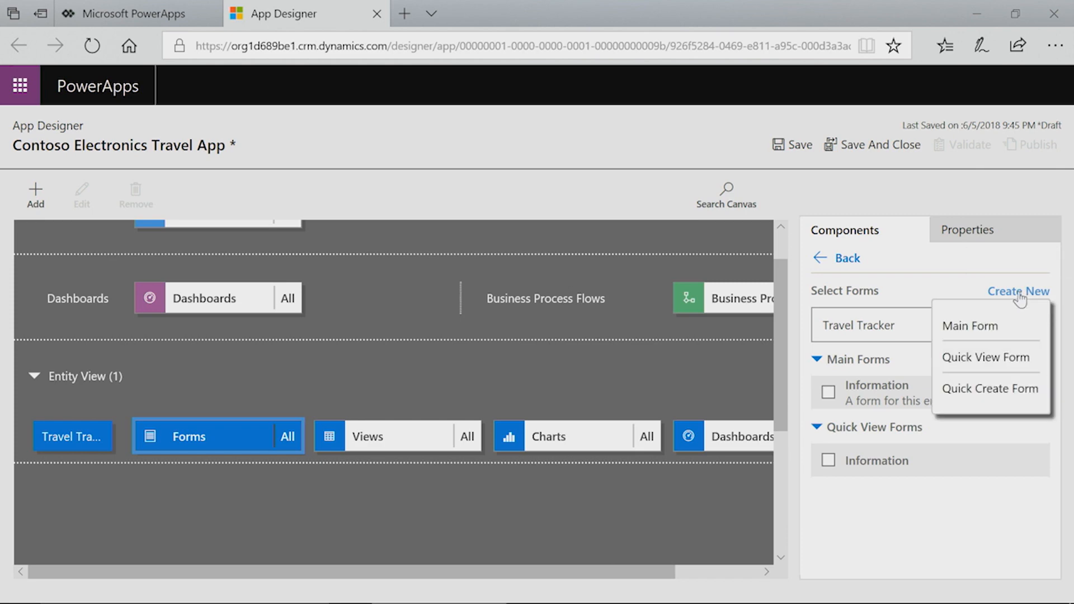
{"action": "left_click", "coordinate": [1005, 328]}
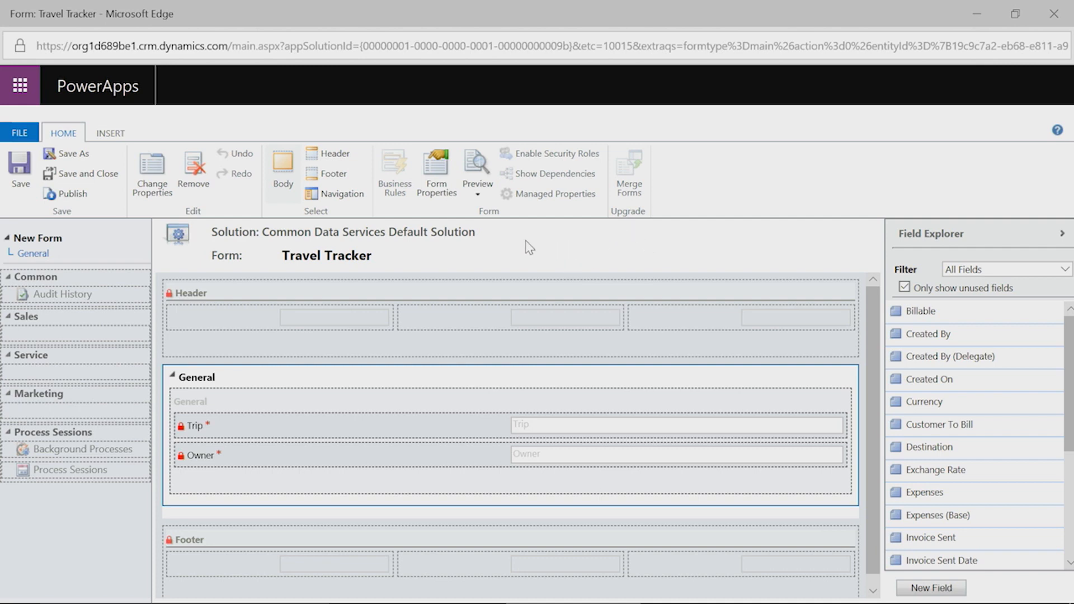
{"action": "left_click", "coordinate": [444, 190]}
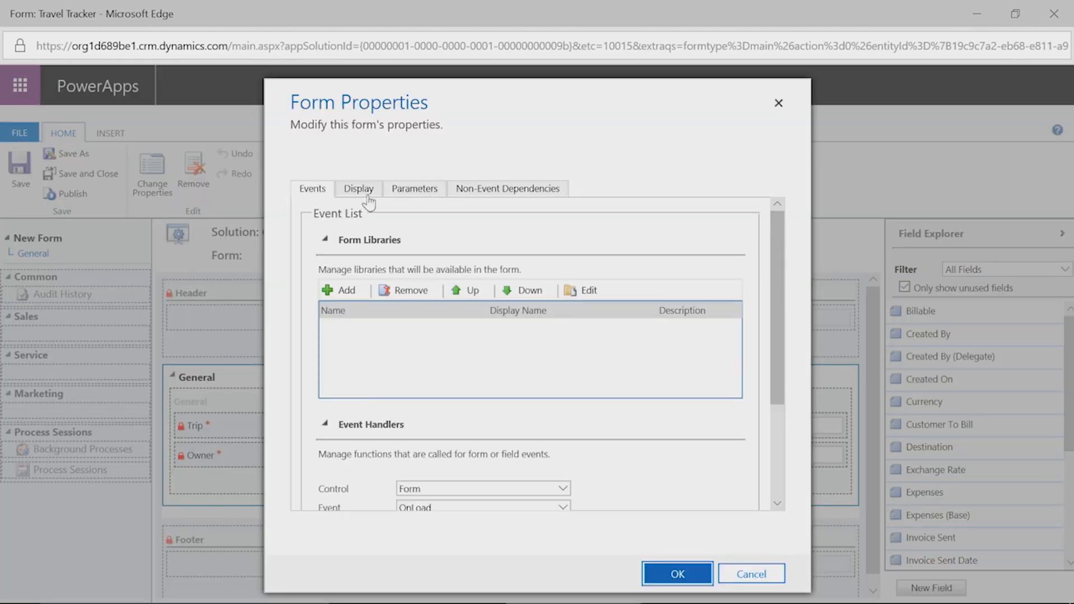
Set the form name to 'Travel Info Form' on the Display tab and confirm.
{"action": "left_click", "coordinate": [364, 192]}
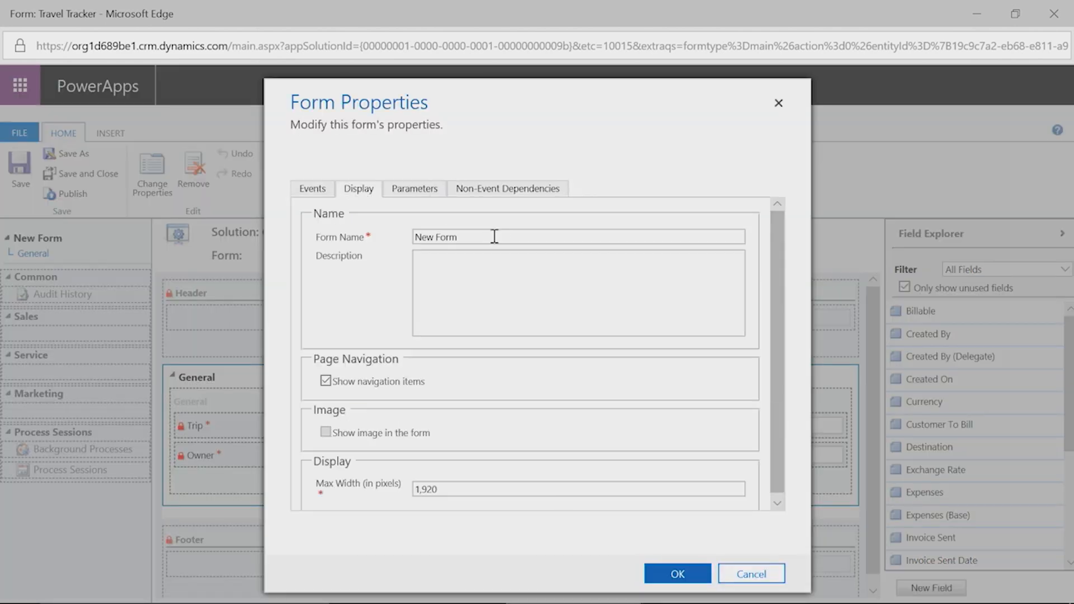
{"action": "left_click", "coordinate": [522, 242]}
{"action": "key", "text": "BackSpace"}
{"action": "key", "text": "BackSpace"}
{"action": "key", "text": "BackSpace"}
{"action": "key", "text": "BackSpace"}
{"action": "key", "text": "BackSpace"}
{"action": "key", "text": "BackSpace"}
{"action": "key", "text": "BackSpace"}
{"action": "key", "text": "BackSpace"}
{"action": "type", "text": "Travel Inof"}
{"action": "key", "text": "BackSpace"}
{"action": "key", "text": "BackSpace"}
{"action": "type", "text": "fo Form"}
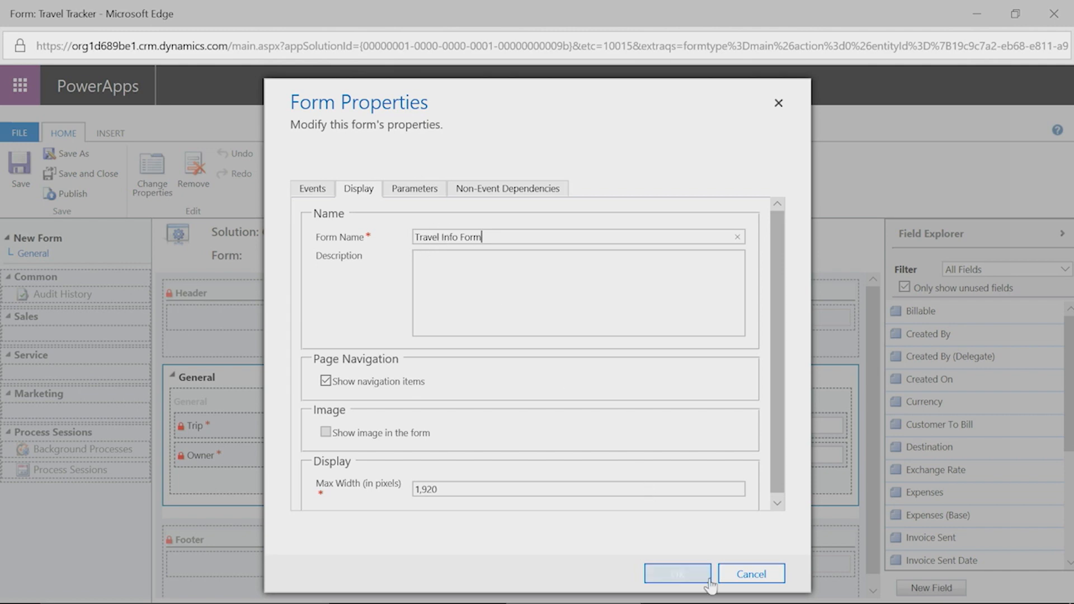
{"action": "left_click", "coordinate": [691, 574]}
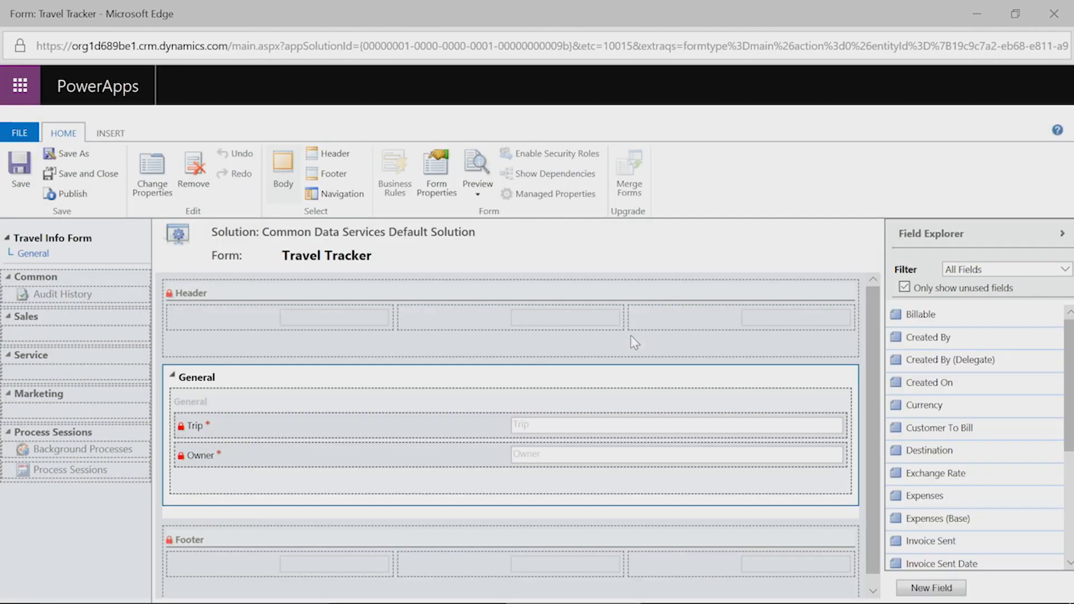
Save Travel Info Form so the editor reloads with Trip and Owner fields.
{"action": "left_click", "coordinate": [19, 180]}
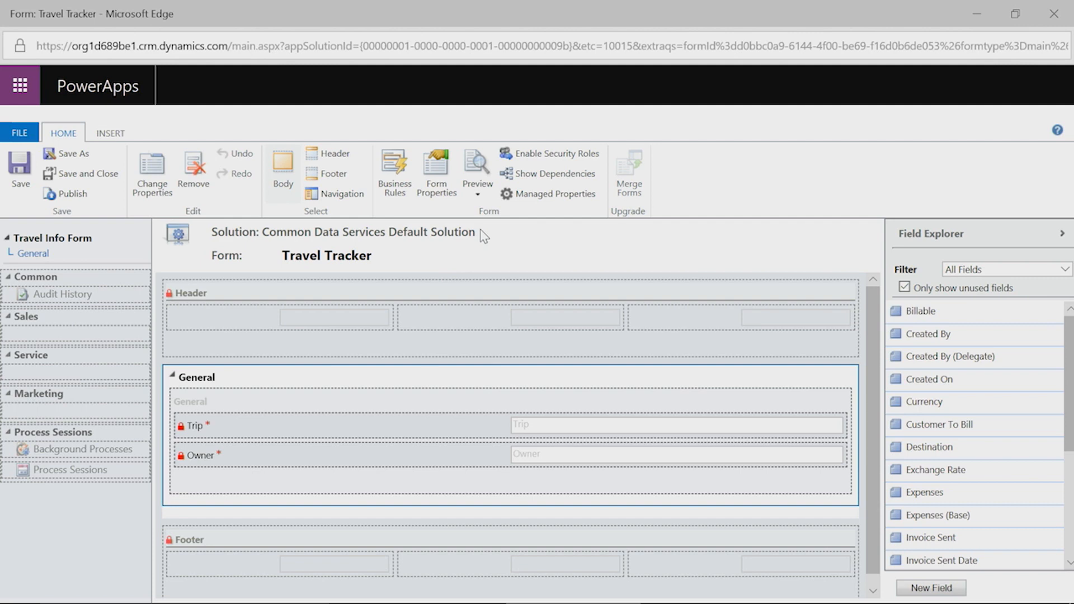
Add Destination, Transportation, Miles Driven and Expenses, in that order, to the General section.
{"action": "scroll", "coordinate": [403, 304], "scroll_direction": "down", "scroll_amount": 1}
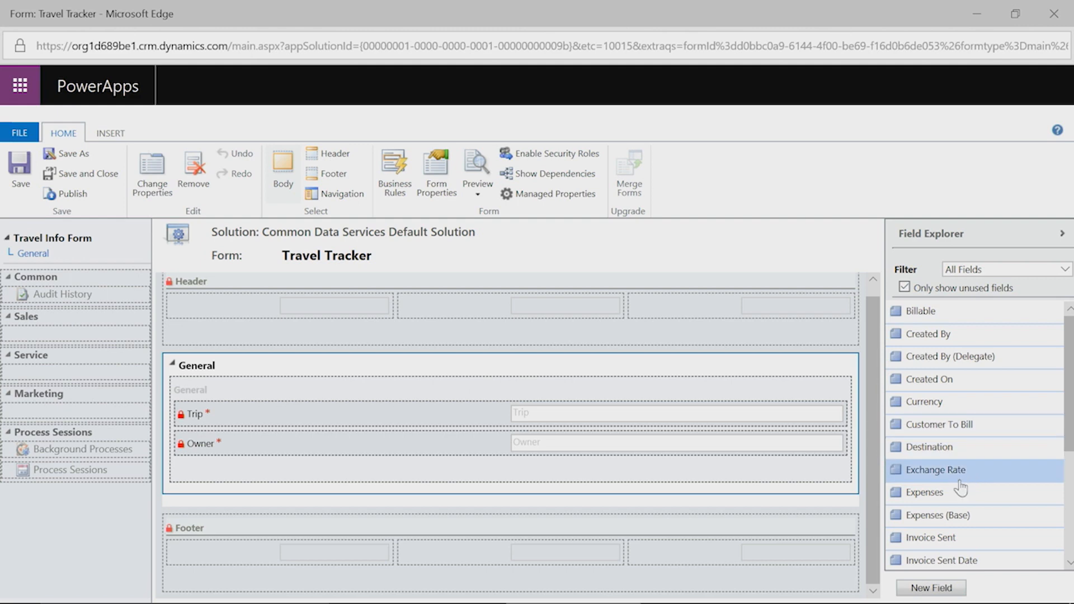
{"action": "left_click_drag", "start_coordinate": [933, 455], "coordinate": [353, 468]}
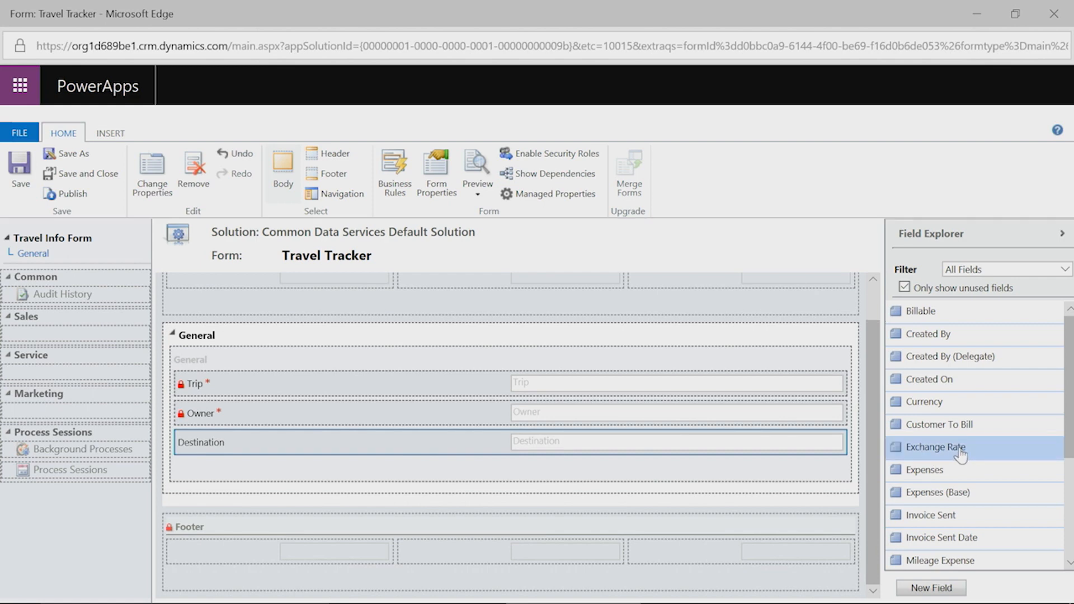
{"action": "scroll", "coordinate": [951, 559], "scroll_direction": "down", "scroll_amount": 3}
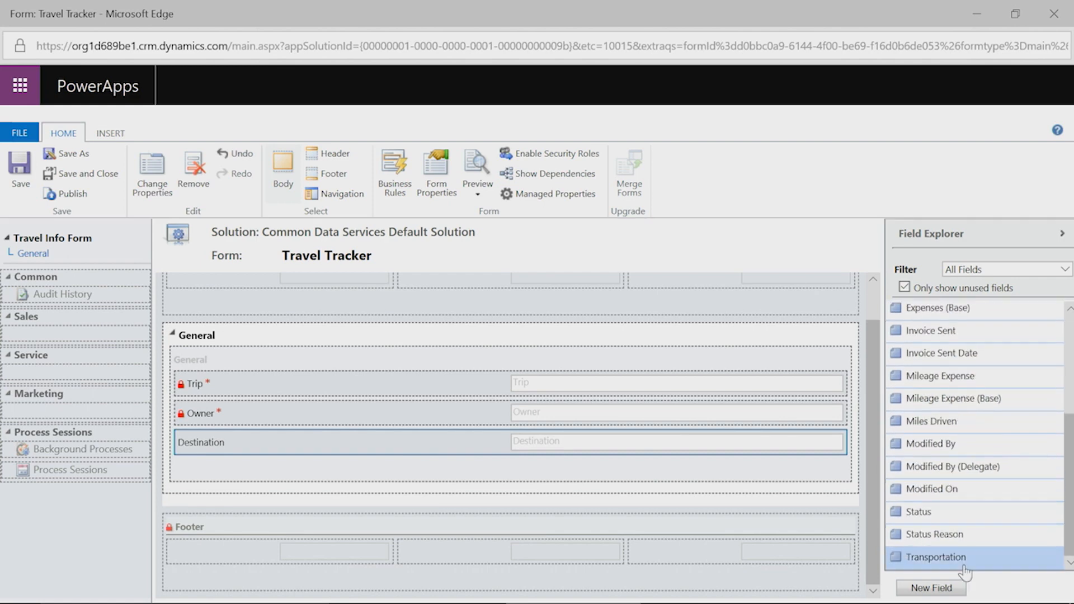
{"action": "left_click_drag", "start_coordinate": [940, 565], "coordinate": [324, 465]}
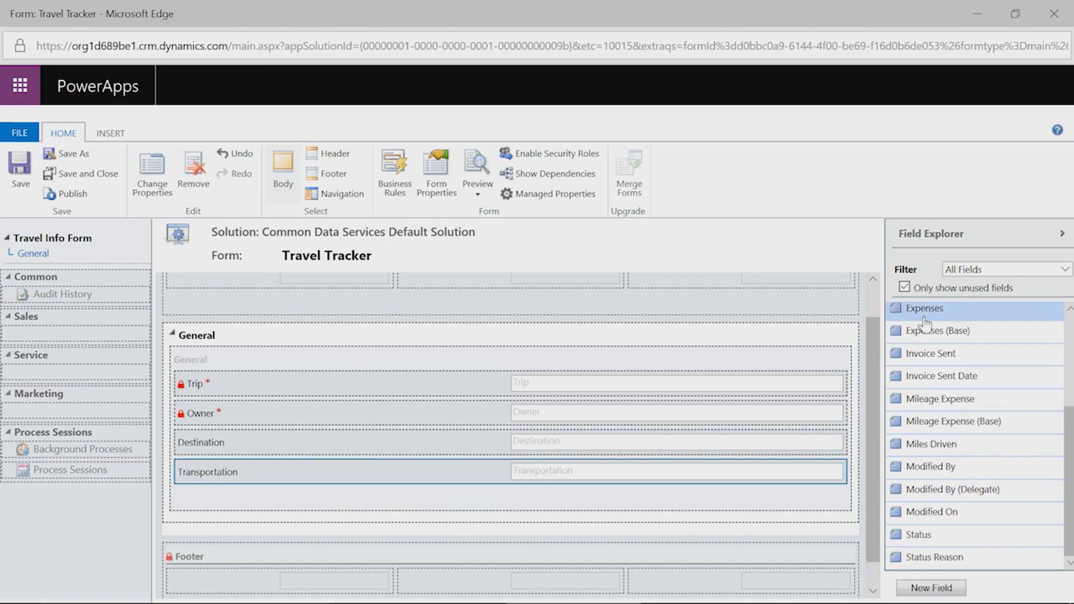
{"action": "left_click_drag", "start_coordinate": [925, 320], "coordinate": [339, 493]}
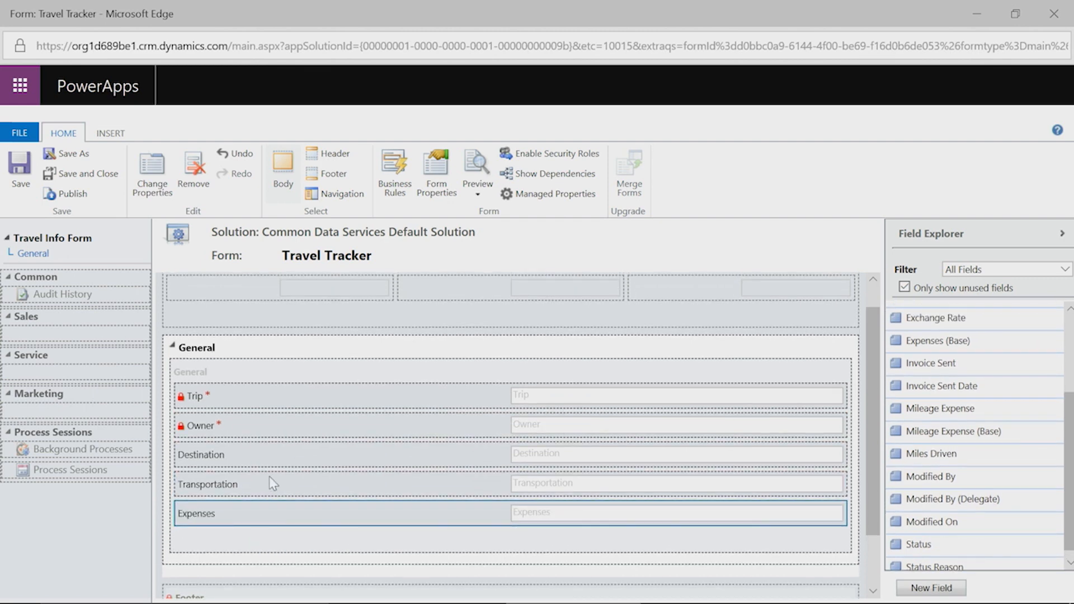
{"action": "left_click_drag", "start_coordinate": [966, 463], "coordinate": [365, 513]}
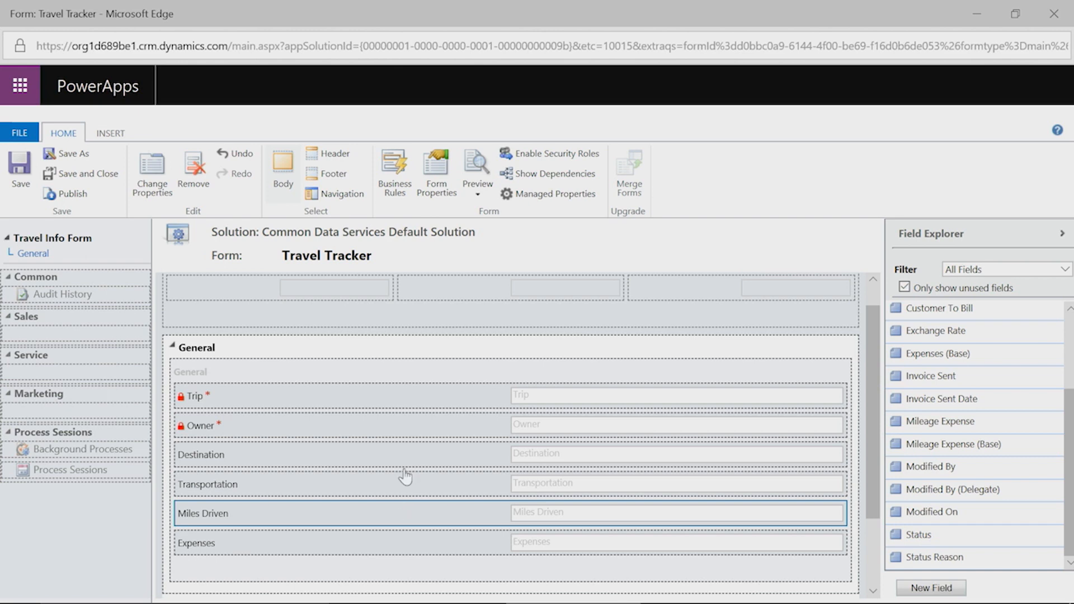
{"action": "left_click_drag", "start_coordinate": [302, 523], "coordinate": [263, 524]}
{"action": "left_click", "coordinate": [153, 175]}
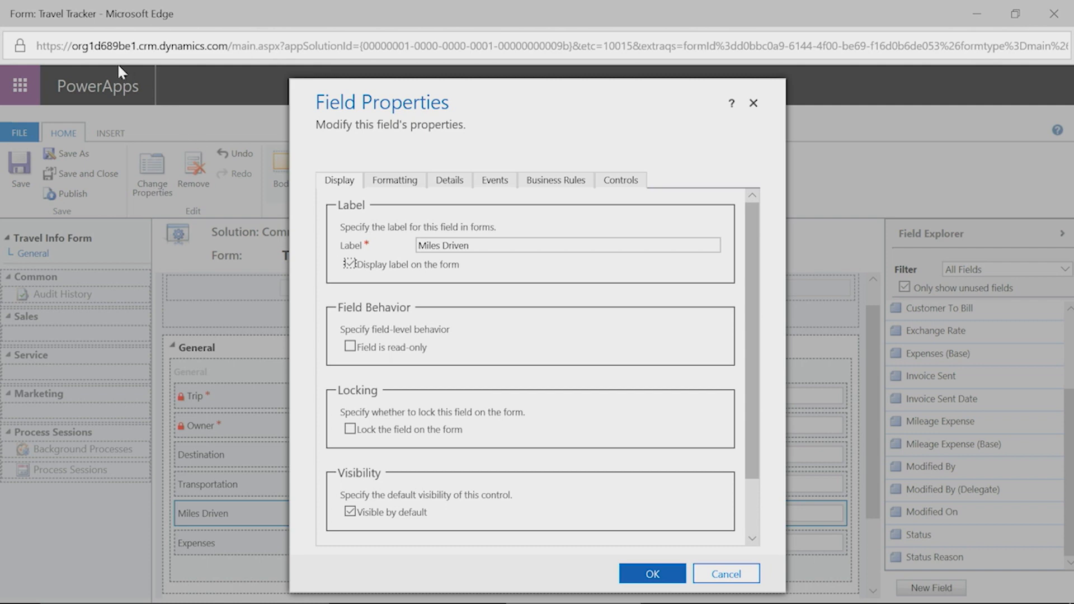
Uncheck Visible by default for the Miles Driven field and confirm.
{"action": "scroll", "coordinate": [437, 436], "scroll_direction": "down", "scroll_amount": 2}
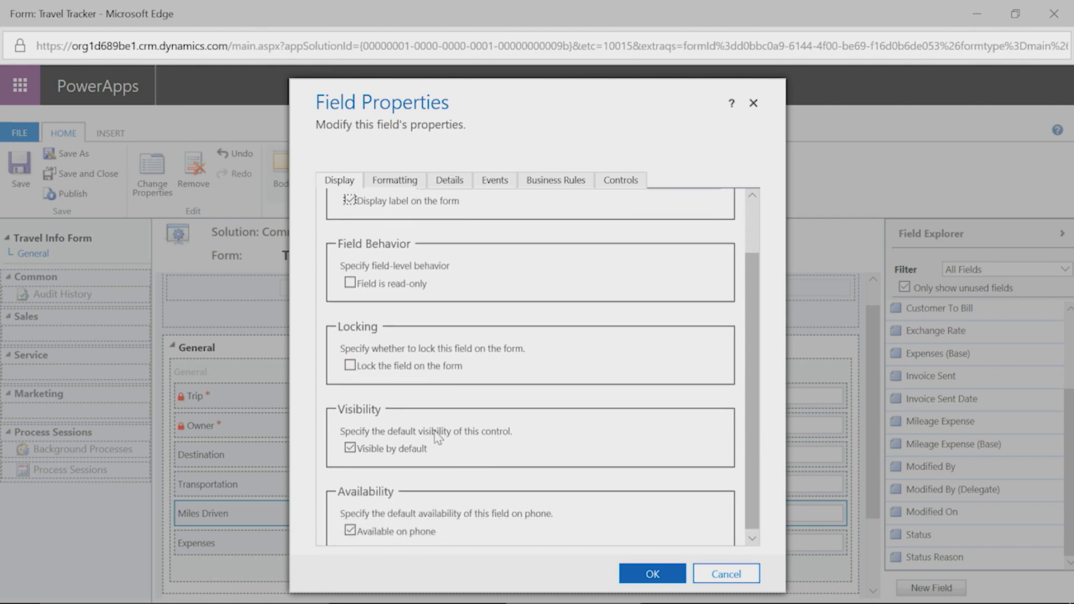
{"action": "left_click", "coordinate": [351, 445]}
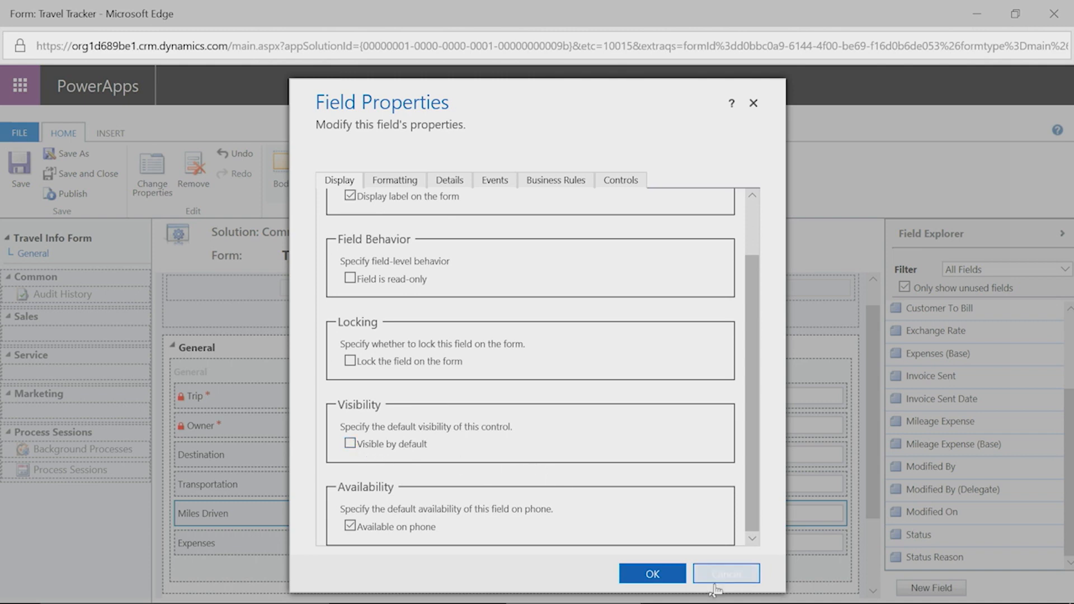
{"action": "left_click", "coordinate": [658, 576]}
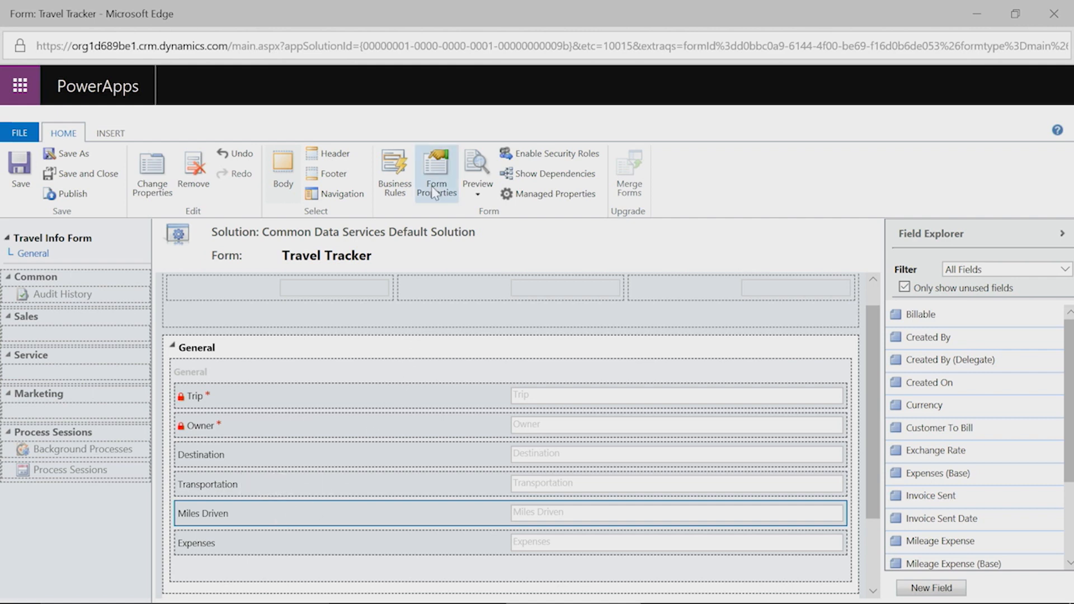
Create a new business rule from the form's Business Rules explorer.
{"action": "left_click", "coordinate": [394, 170]}
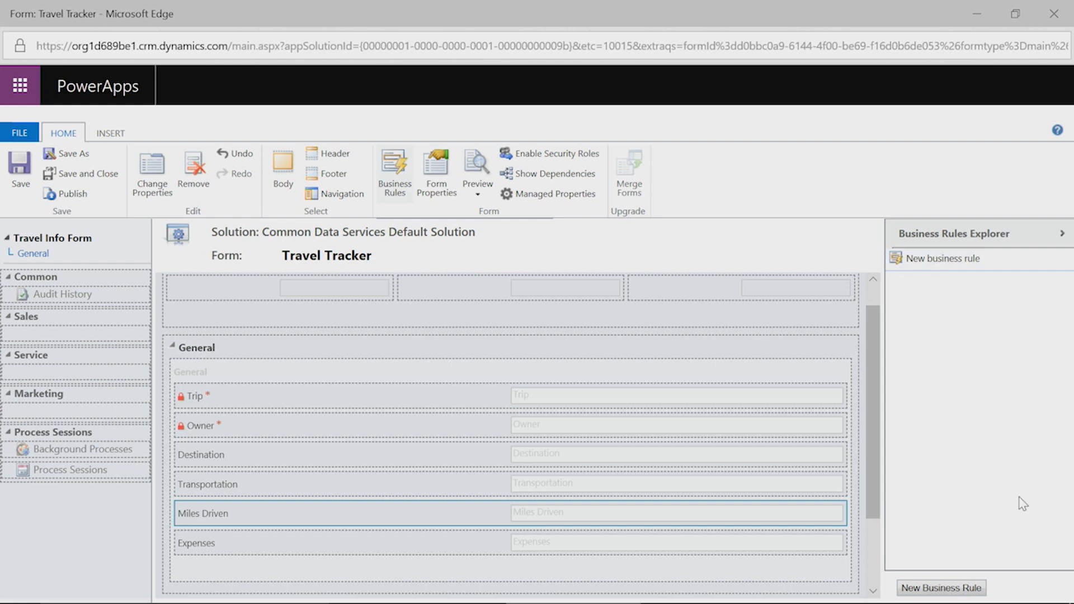
{"action": "left_click", "coordinate": [951, 591]}
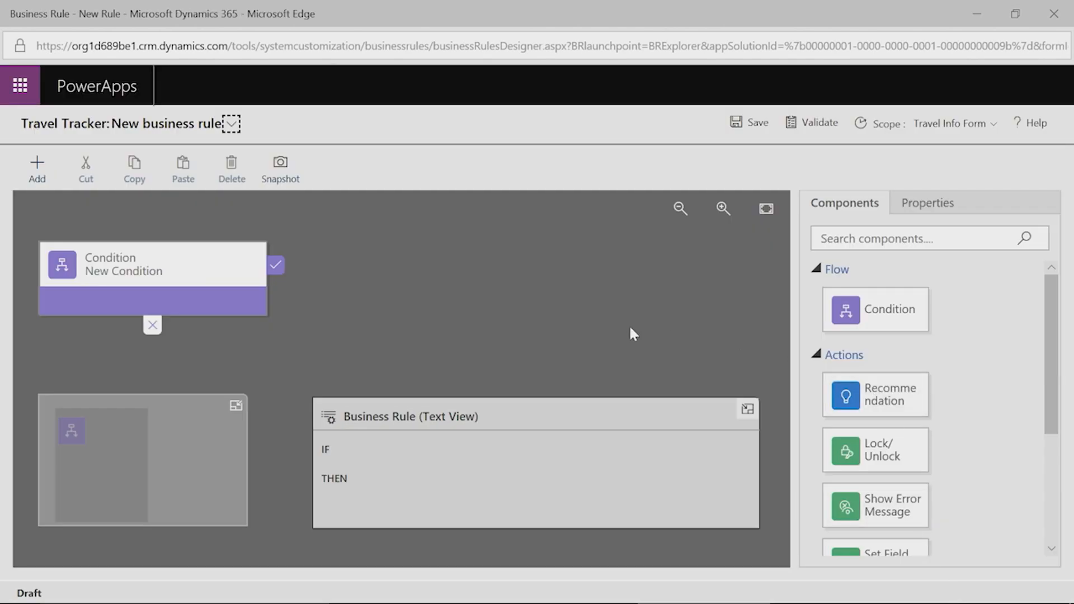
Name the business rule 'Show Miles Driven Rule'.
{"action": "left_click", "coordinate": [231, 124]}
{"action": "left_click_drag", "start_coordinate": [284, 175], "coordinate": [136, 182]}
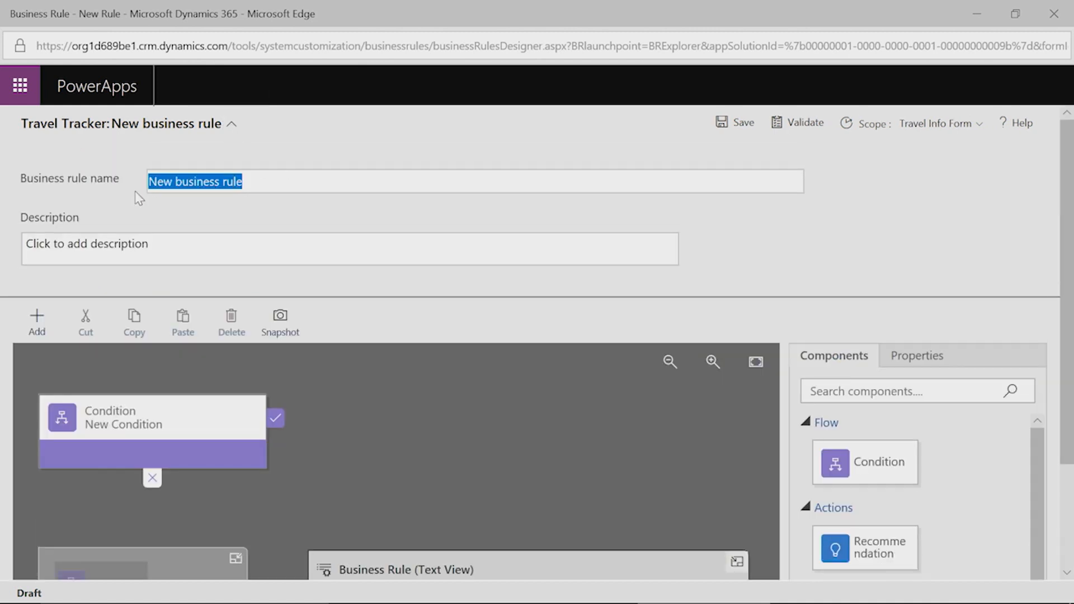
{"action": "type", "text": "Show "}
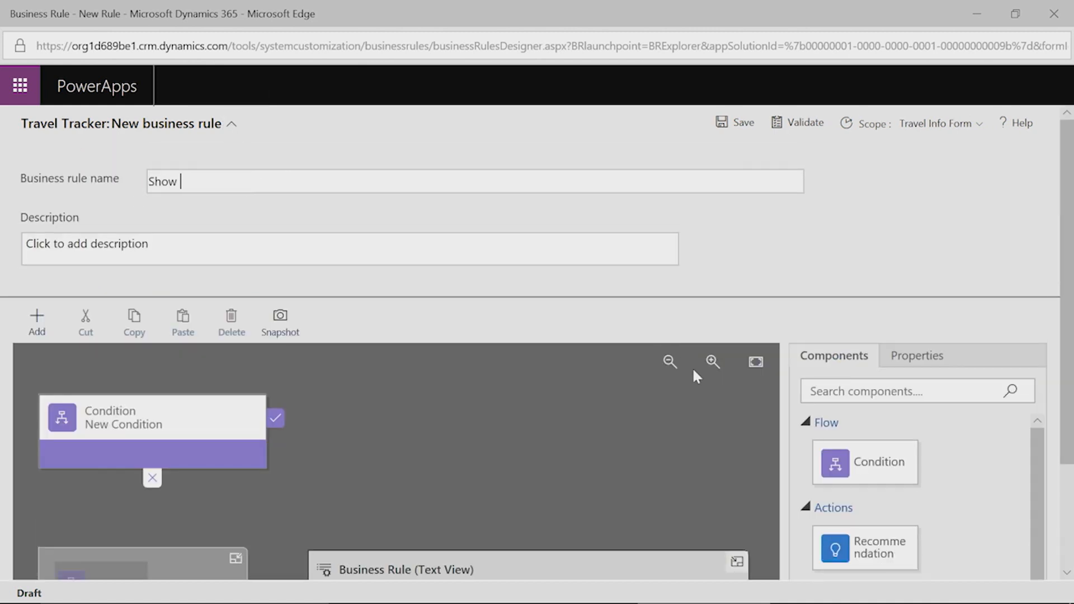
{"action": "type", "text": "Miles Driven Rule"}
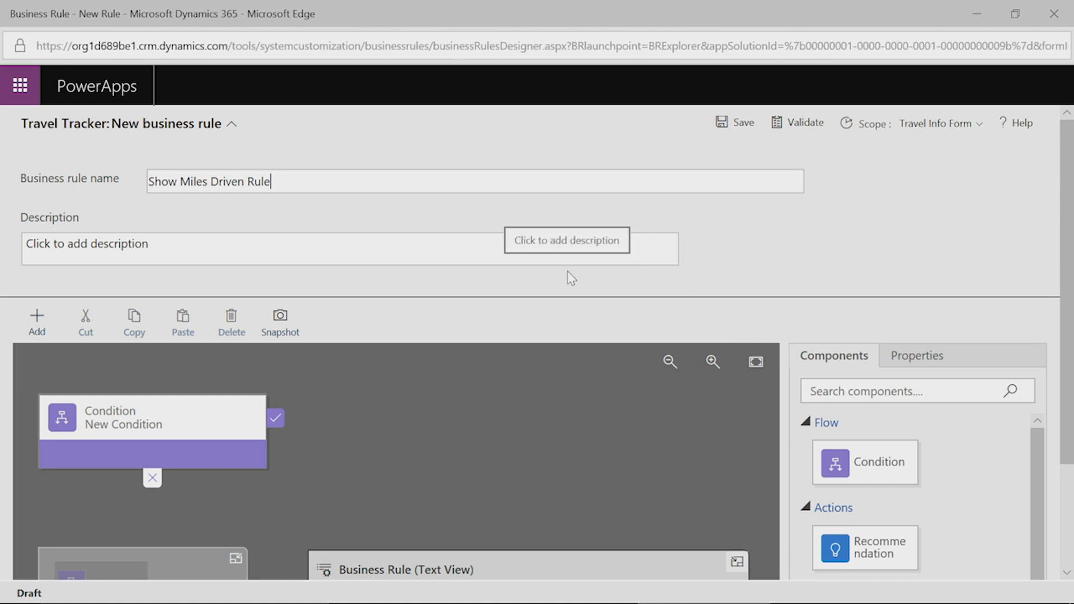
{"action": "left_click", "coordinate": [232, 125]}
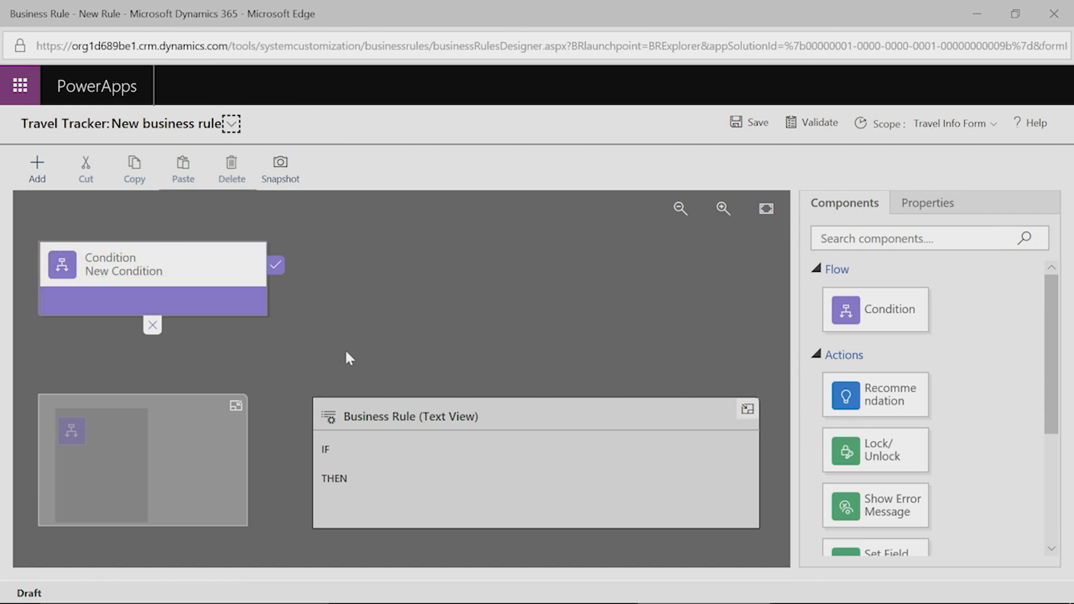
Name the condition 'Check Transportation' and make it test Transportation equals Car.
{"action": "left_click", "coordinate": [146, 270]}
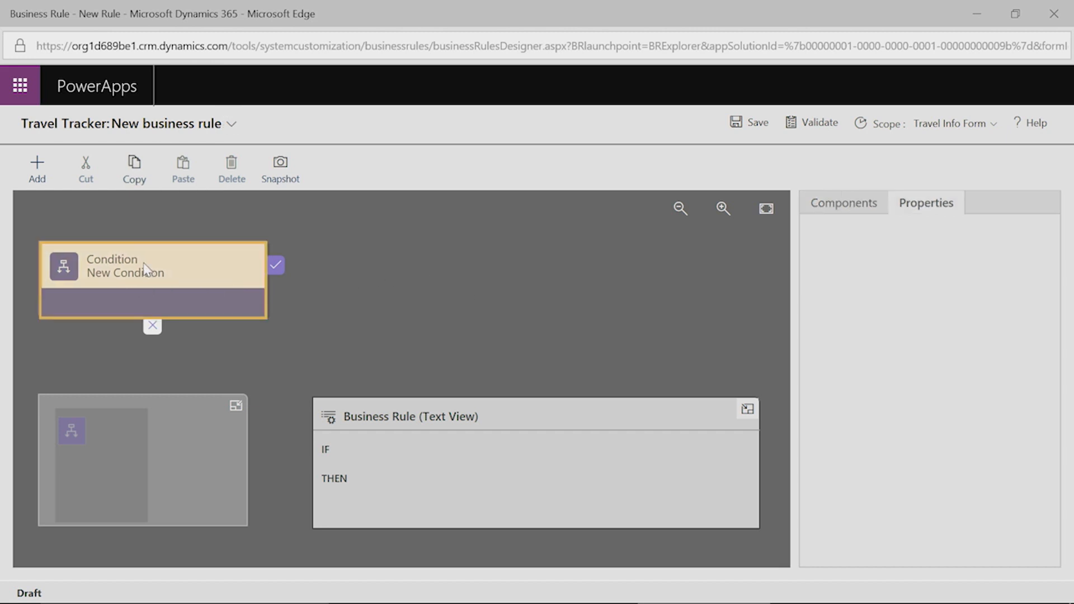
{"action": "left_click", "coordinate": [926, 294]}
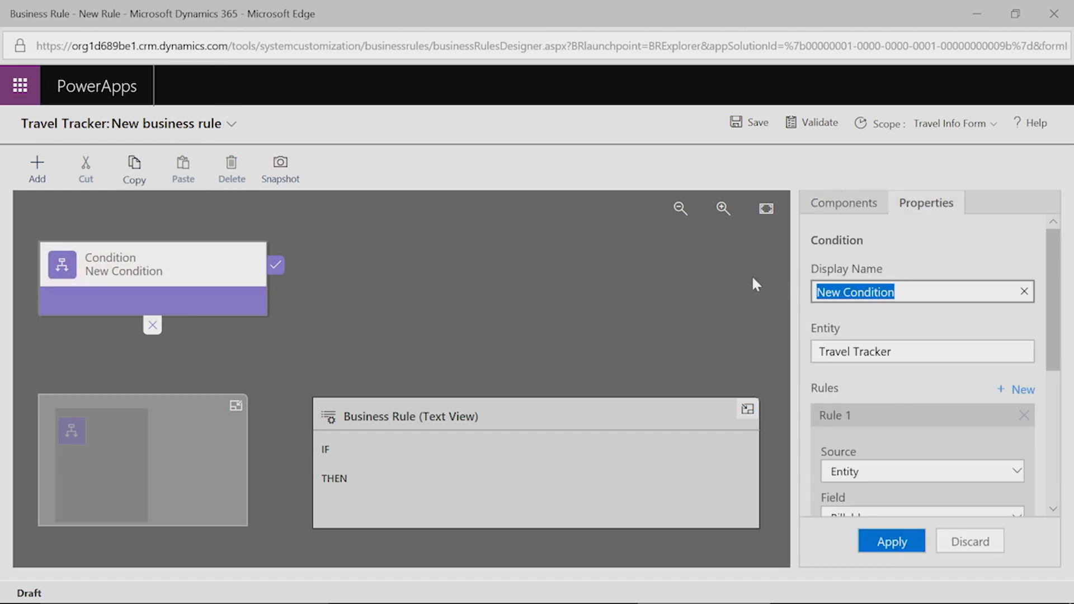
{"action": "type", "text": "Che"}
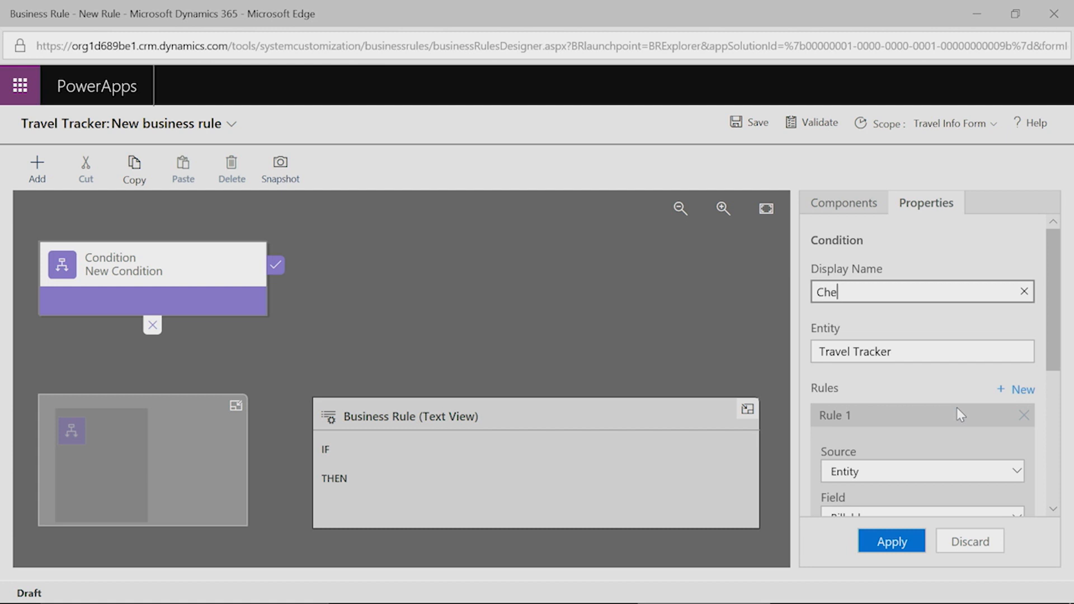
{"action": "type", "text": "ck Transportation"}
{"action": "scroll", "coordinate": [957, 414], "scroll_direction": "down", "scroll_amount": 2}
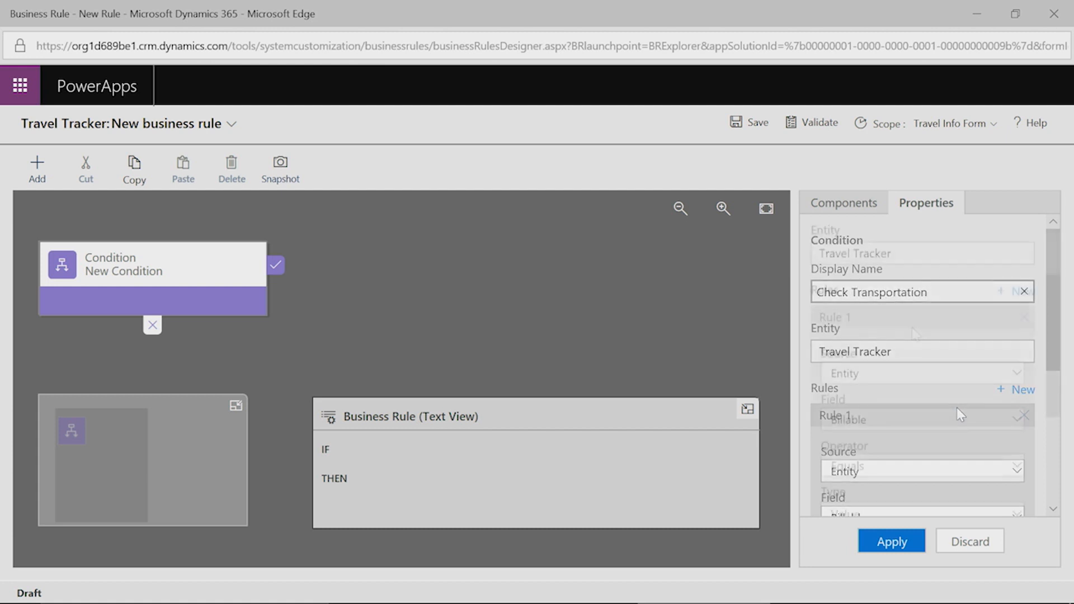
{"action": "scroll", "coordinate": [851, 369], "scroll_direction": "down", "scroll_amount": 1}
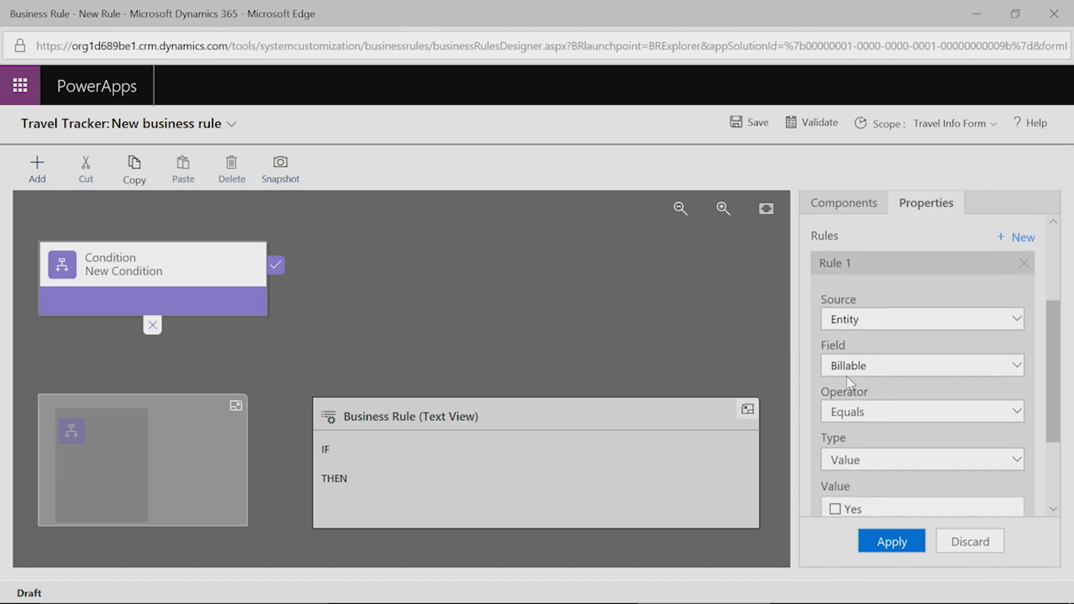
{"action": "left_click", "coordinate": [891, 365]}
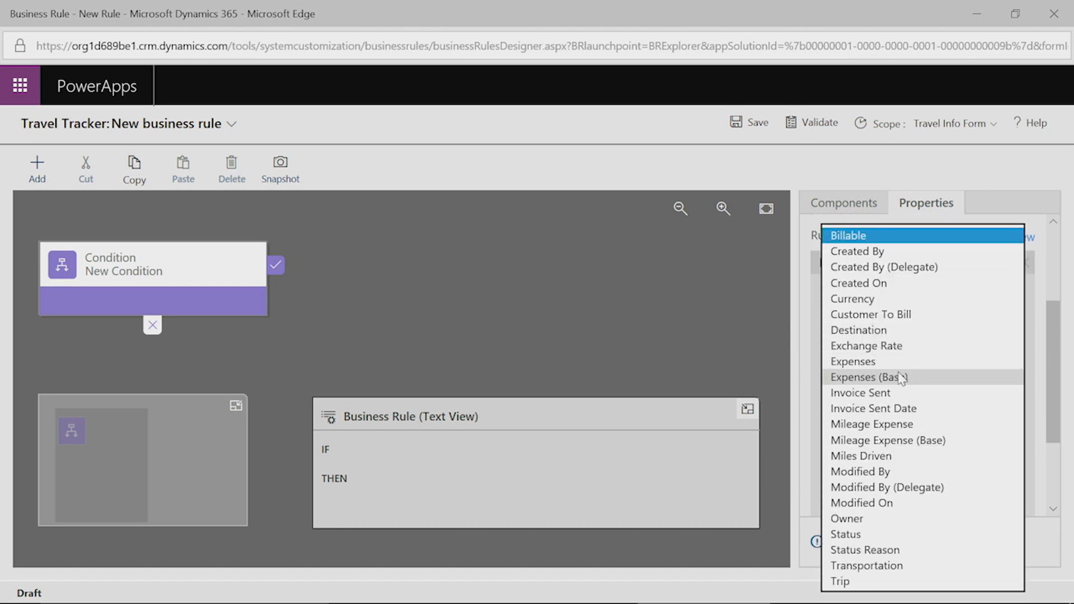
{"action": "left_click", "coordinate": [917, 565]}
{"action": "scroll", "coordinate": [906, 413], "scroll_direction": "down", "scroll_amount": 1}
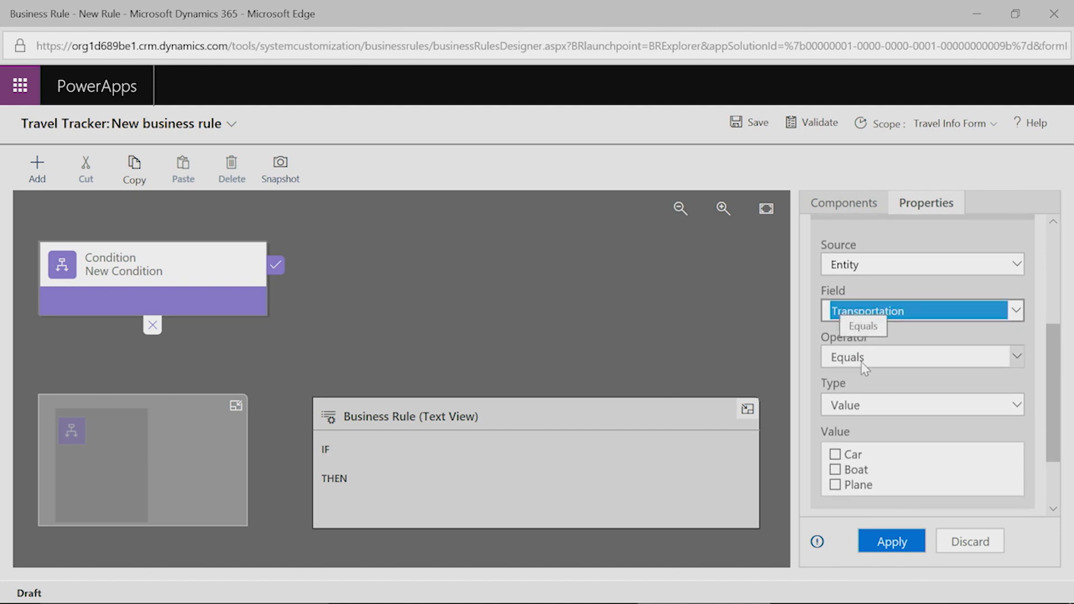
{"action": "left_click", "coordinate": [836, 455]}
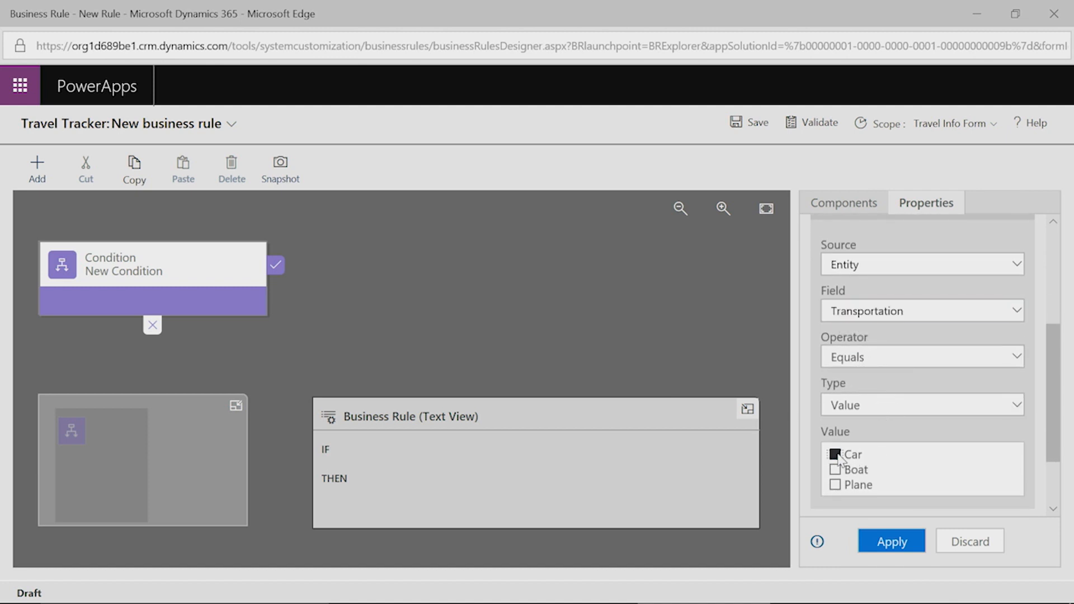
{"action": "left_click", "coordinate": [901, 540]}
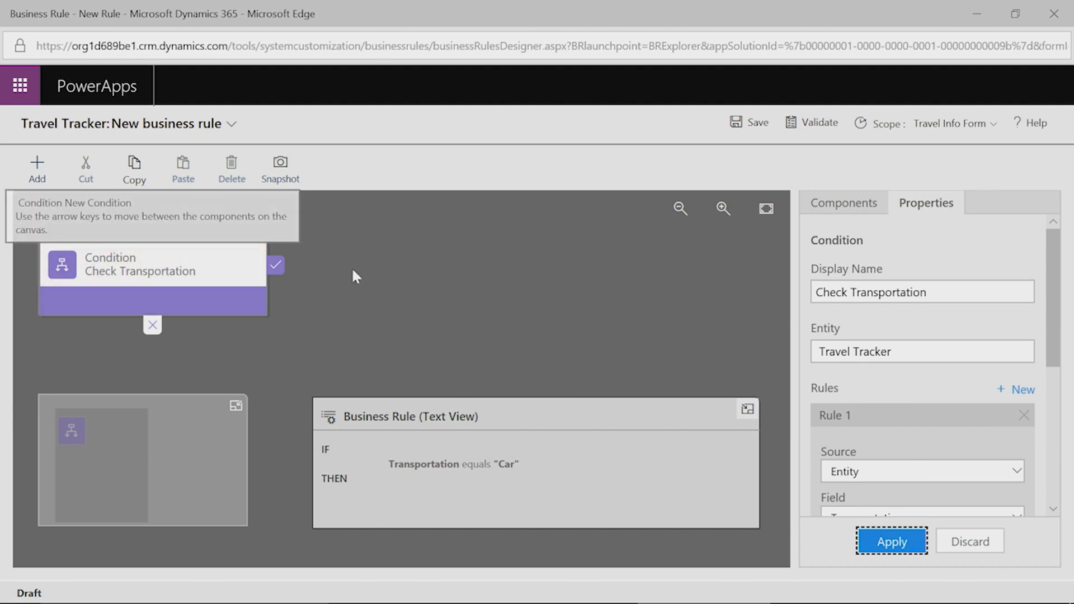
Add a Set Visibility action showing Miles Driven after the condition, and save the rule.
{"action": "left_click", "coordinate": [845, 202]}
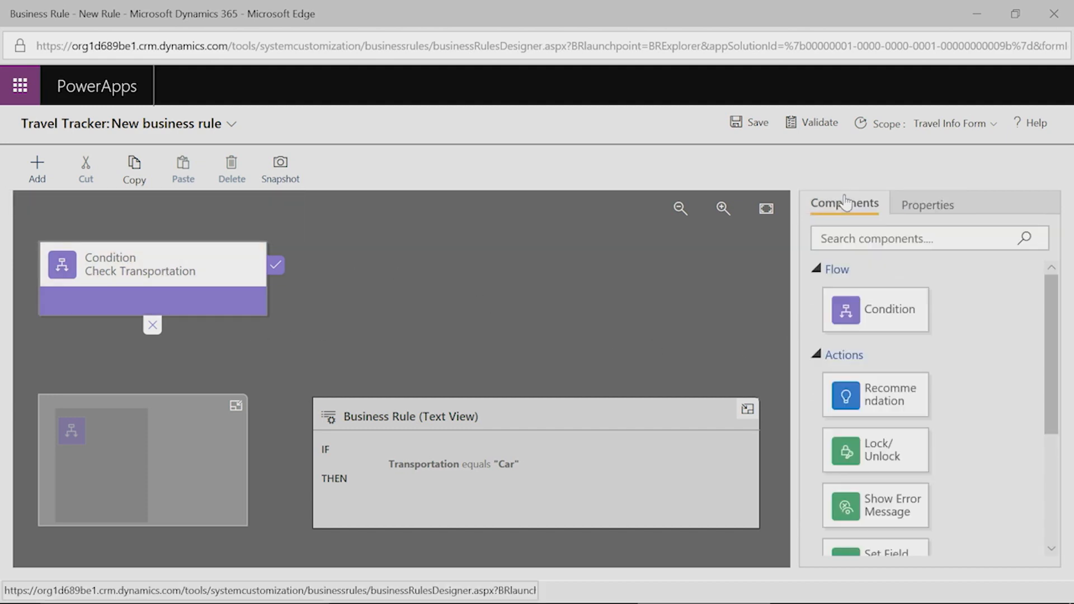
{"action": "scroll", "coordinate": [988, 374], "scroll_direction": "down", "scroll_amount": 4}
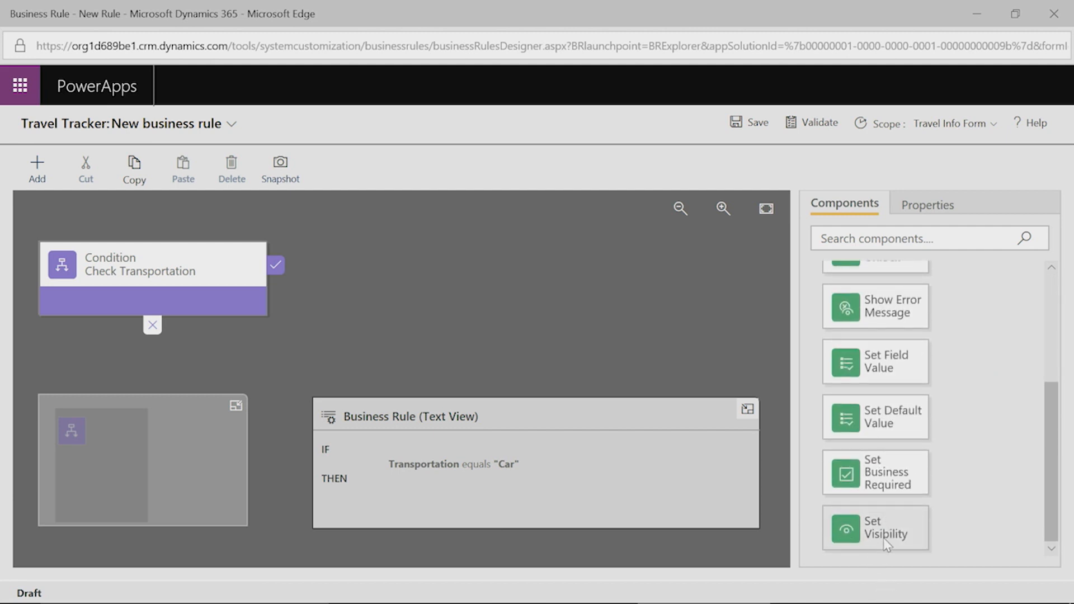
{"action": "left_click_drag", "start_coordinate": [885, 540], "coordinate": [291, 289]}
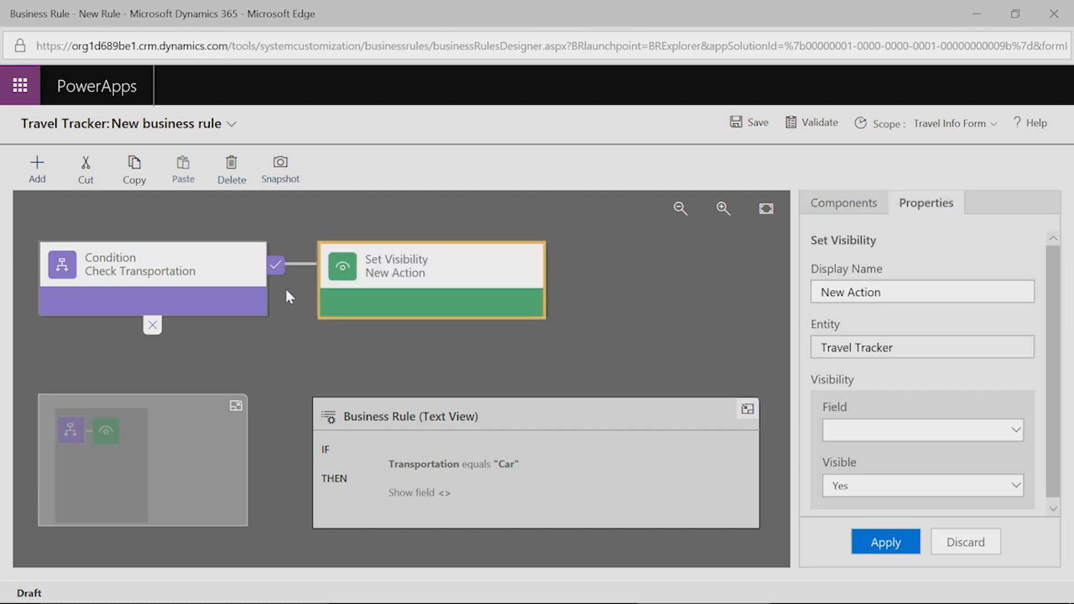
{"action": "left_click", "coordinate": [1012, 430]}
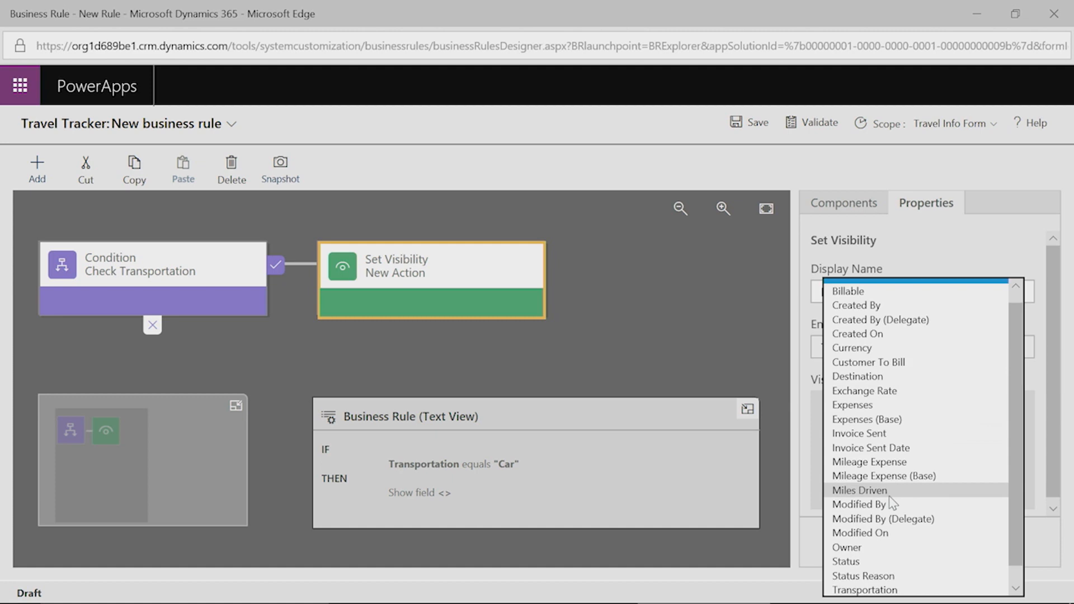
{"action": "left_click", "coordinate": [893, 502]}
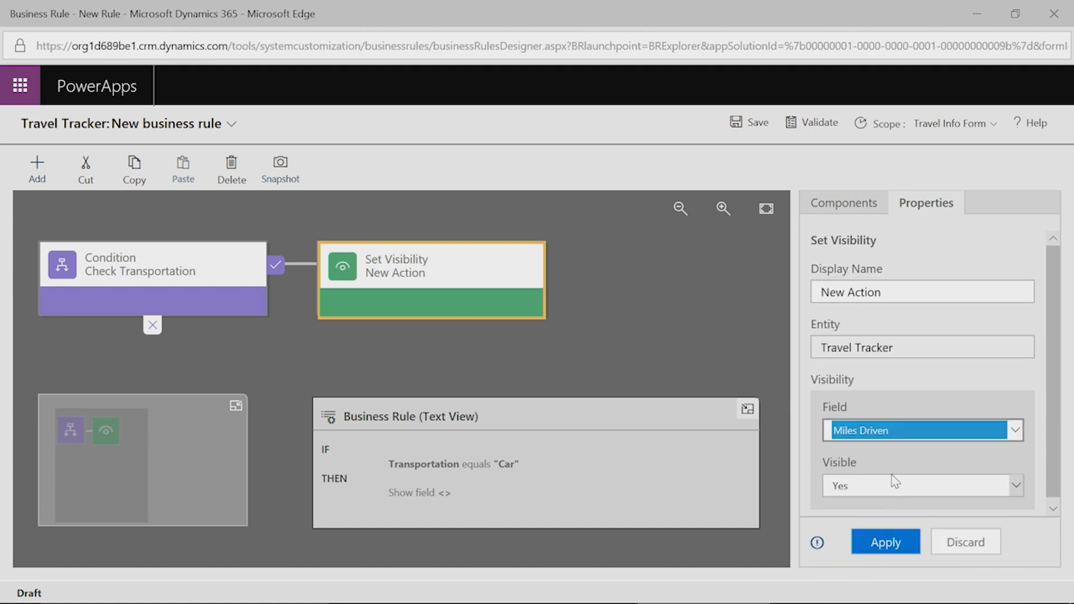
{"action": "left_click", "coordinate": [894, 548]}
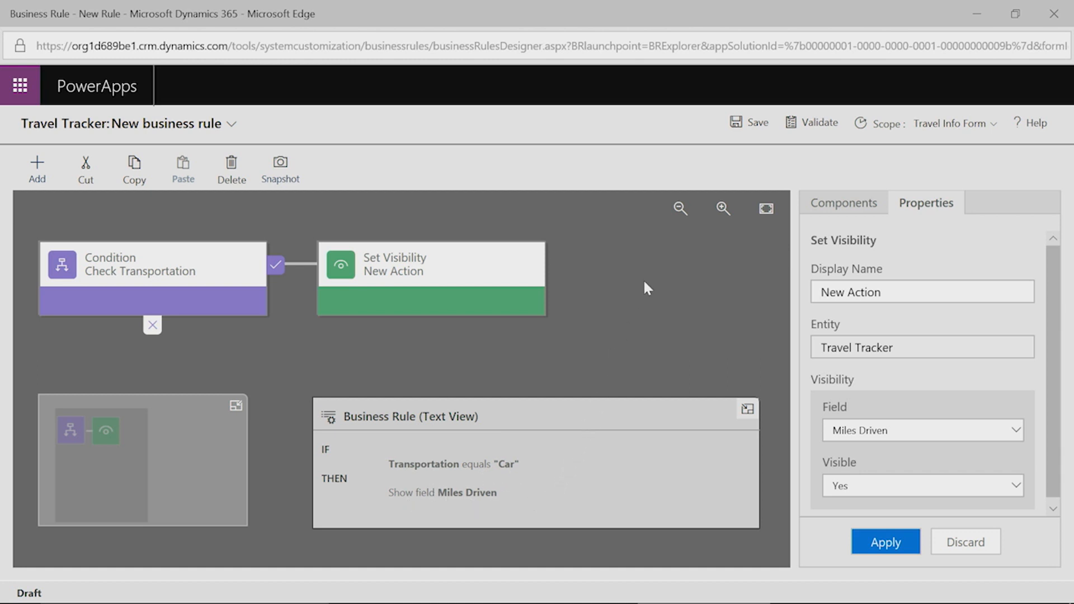
{"action": "left_click", "coordinate": [751, 121]}
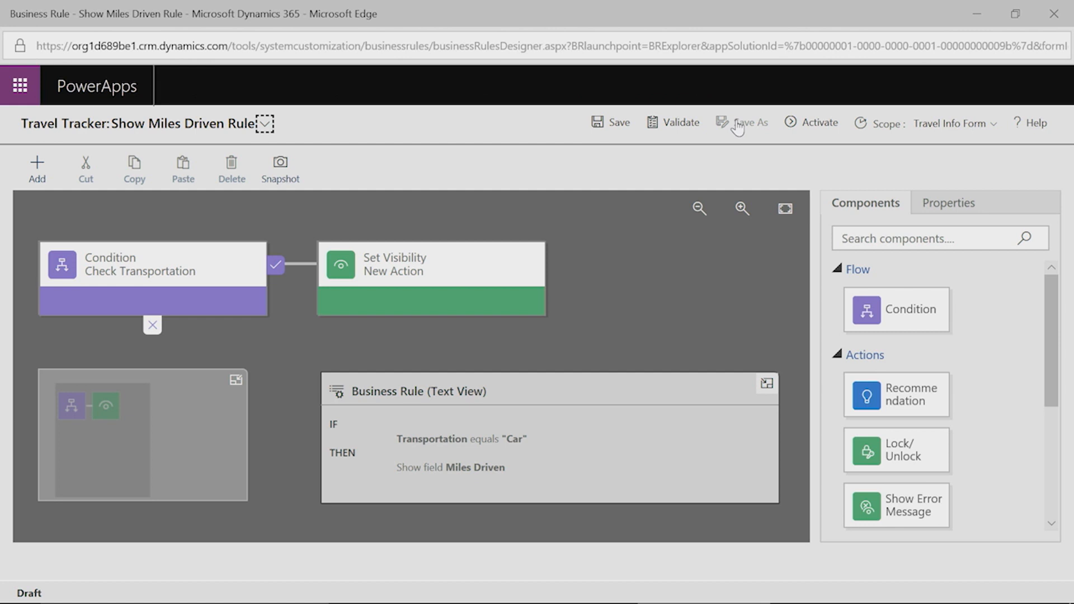
Activate Show Miles Driven Rule and confirm the activation.
{"action": "left_click", "coordinate": [828, 129]}
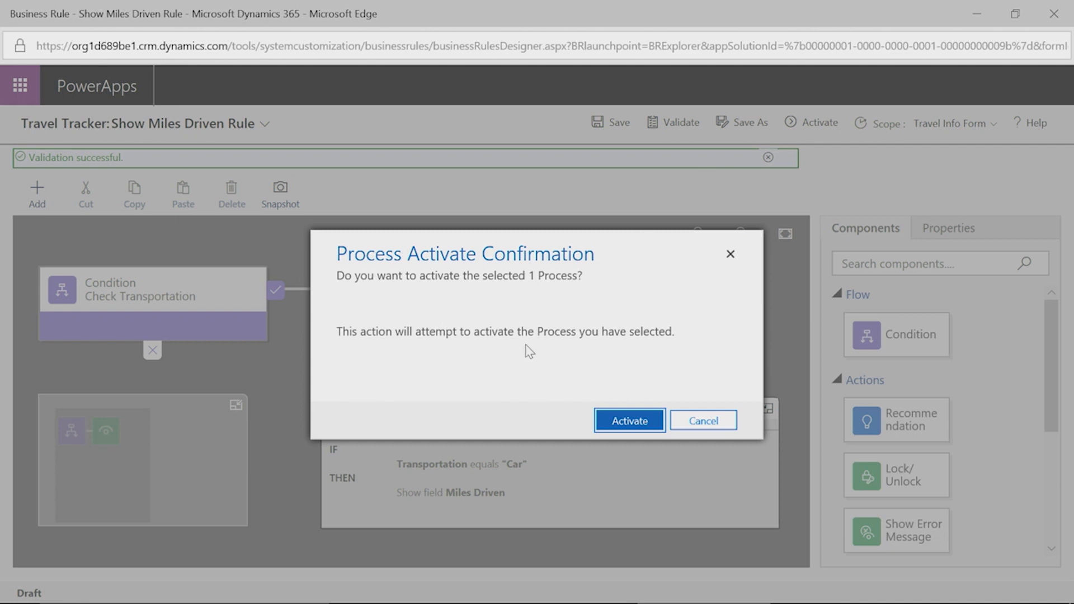
{"action": "left_click", "coordinate": [627, 428]}
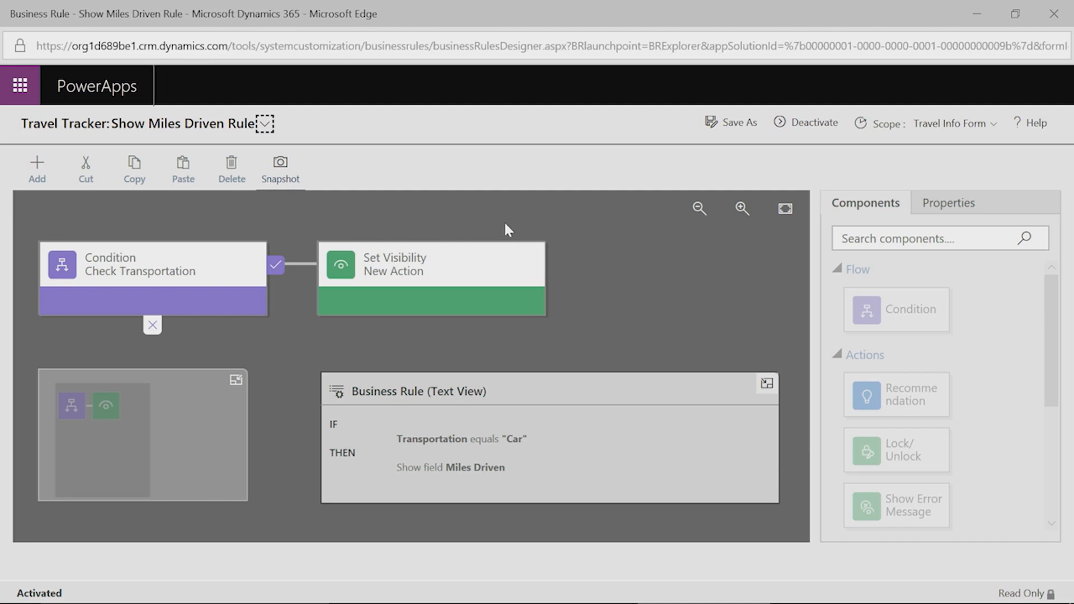
Close the Show Miles Driven business rule designer, publish the Travel Tracker form, then close the form editor.
{"action": "left_click", "coordinate": [1060, 22]}
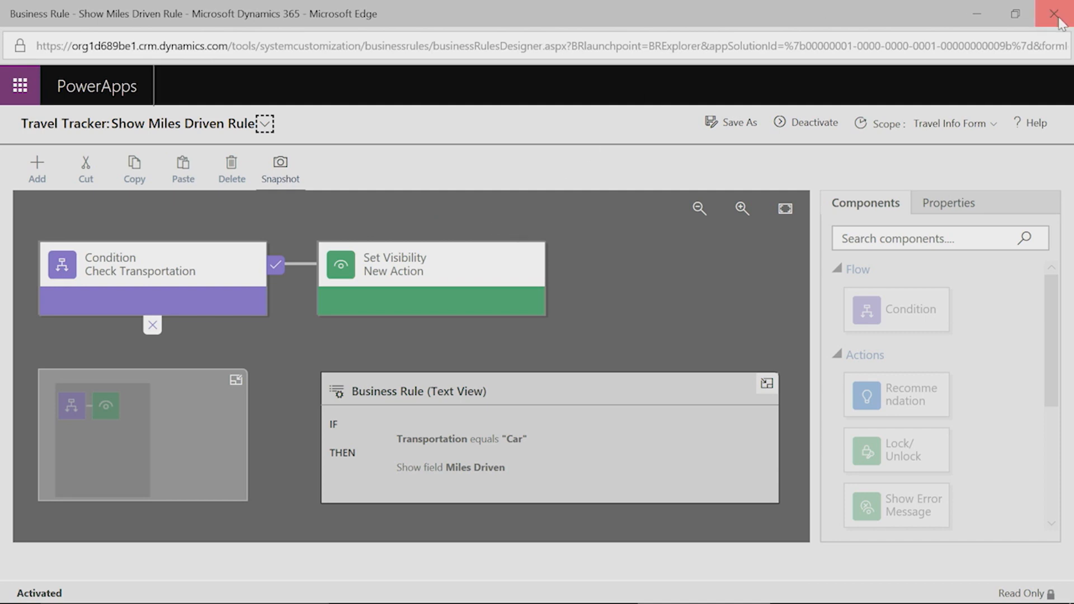
{"action": "scroll", "coordinate": [551, 403], "scroll_direction": "down", "scroll_amount": 2}
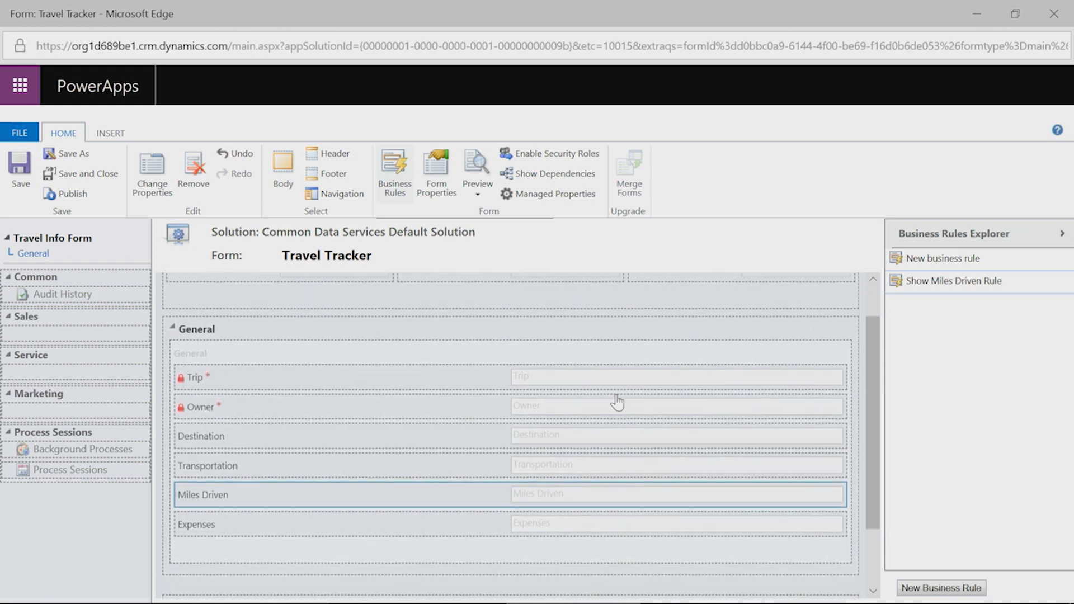
{"action": "scroll", "coordinate": [618, 402], "scroll_direction": "up", "scroll_amount": 2}
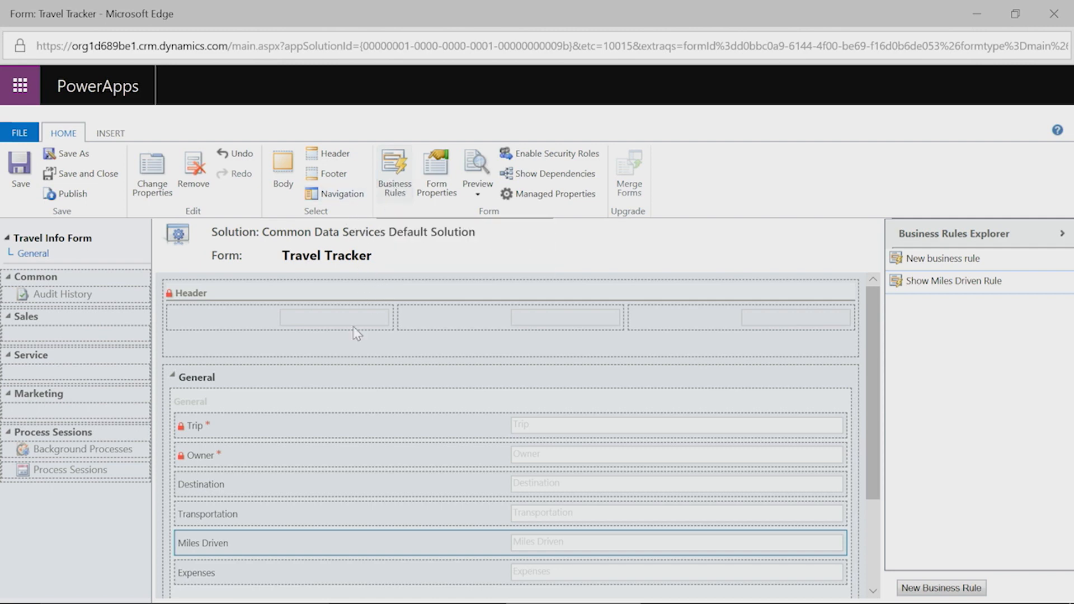
{"action": "scroll", "coordinate": [358, 548], "scroll_direction": "down", "scroll_amount": 3}
{"action": "scroll", "coordinate": [372, 512], "scroll_direction": "up", "scroll_amount": 3}
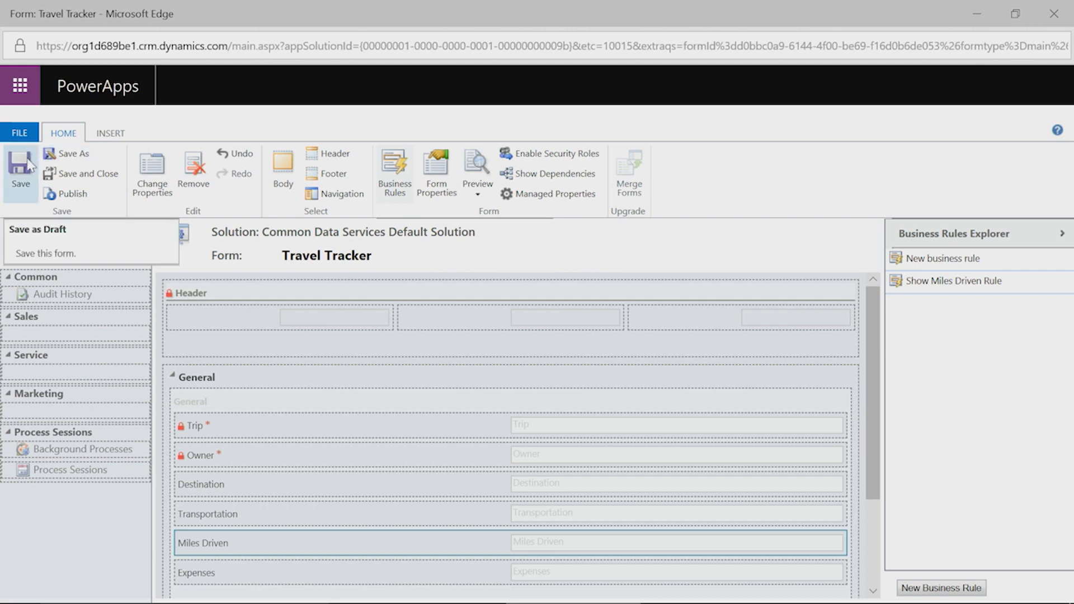
{"action": "left_click", "coordinate": [85, 199]}
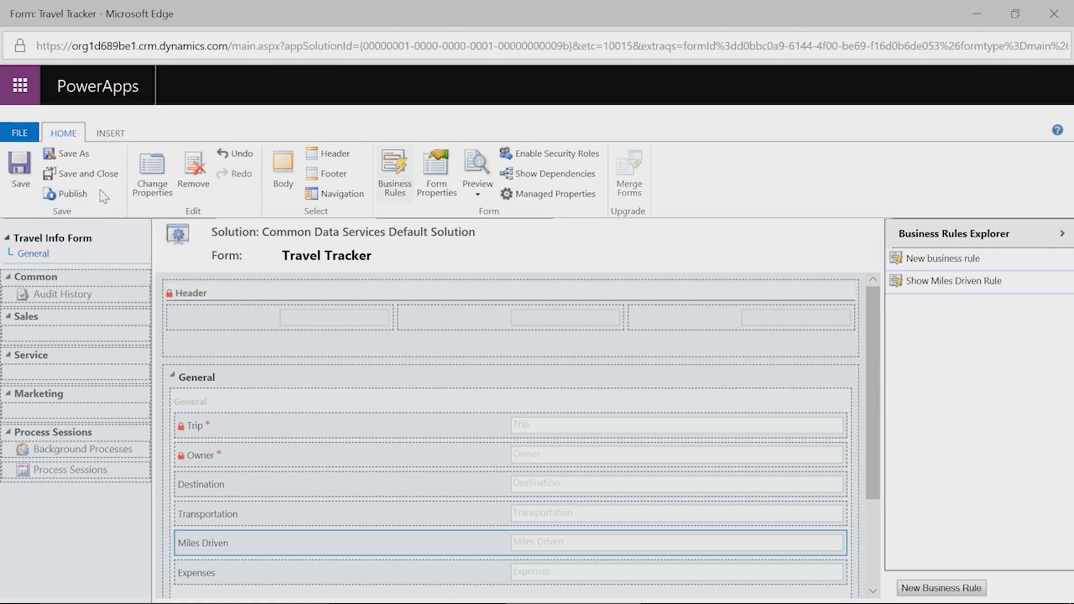
{"action": "left_click", "coordinate": [1055, 15]}
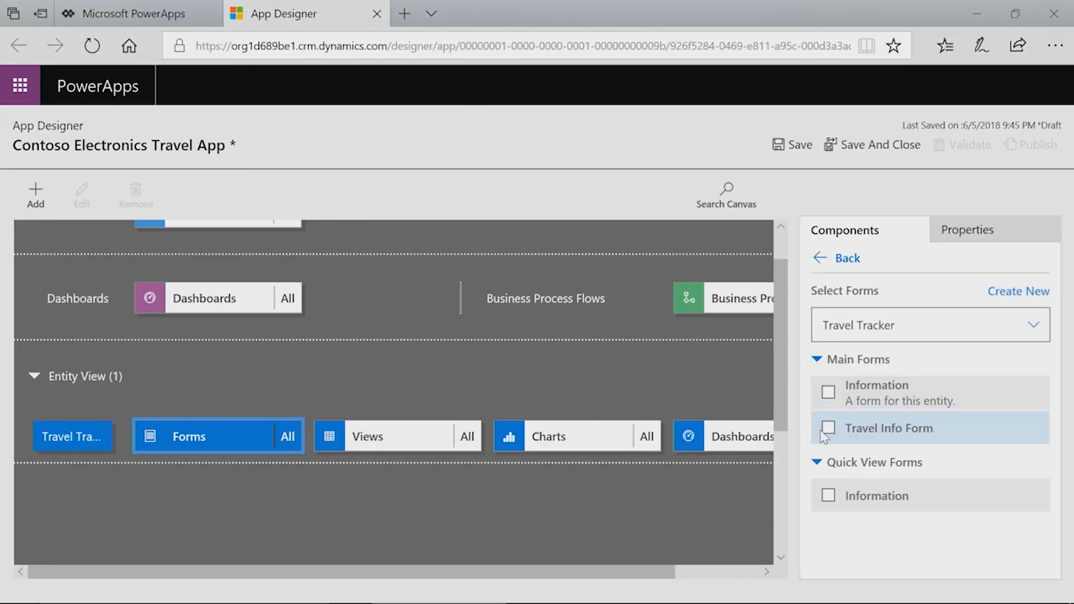
Tick Travel Info Form under Travel Tracker's Main Forms and start saving the Contoso Electronics Travel App.
{"action": "left_click", "coordinate": [829, 428]}
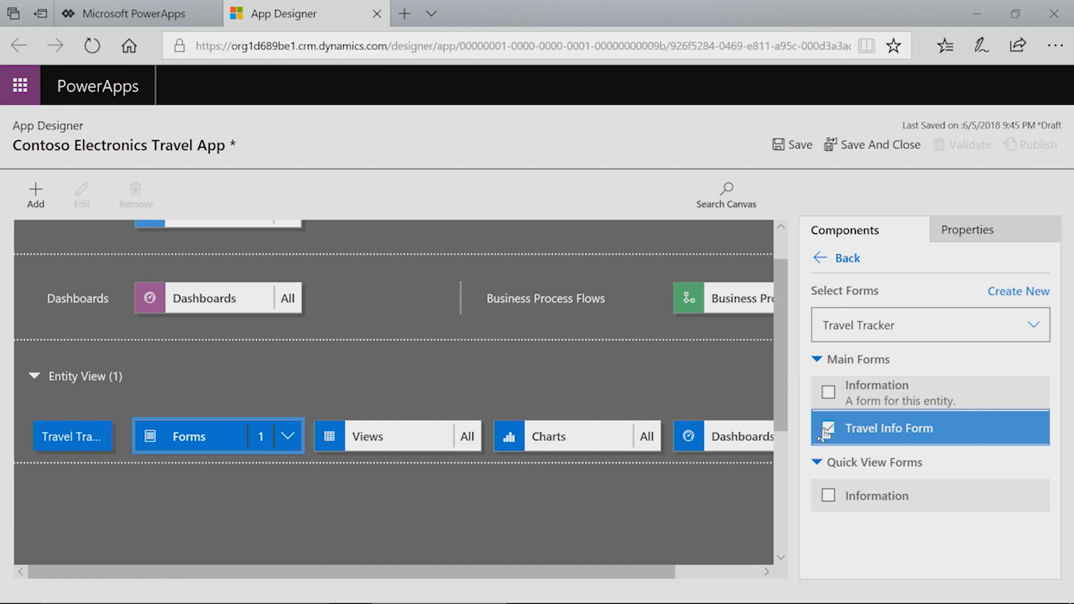
{"action": "scroll", "coordinate": [241, 492], "scroll_direction": "up", "scroll_amount": 1}
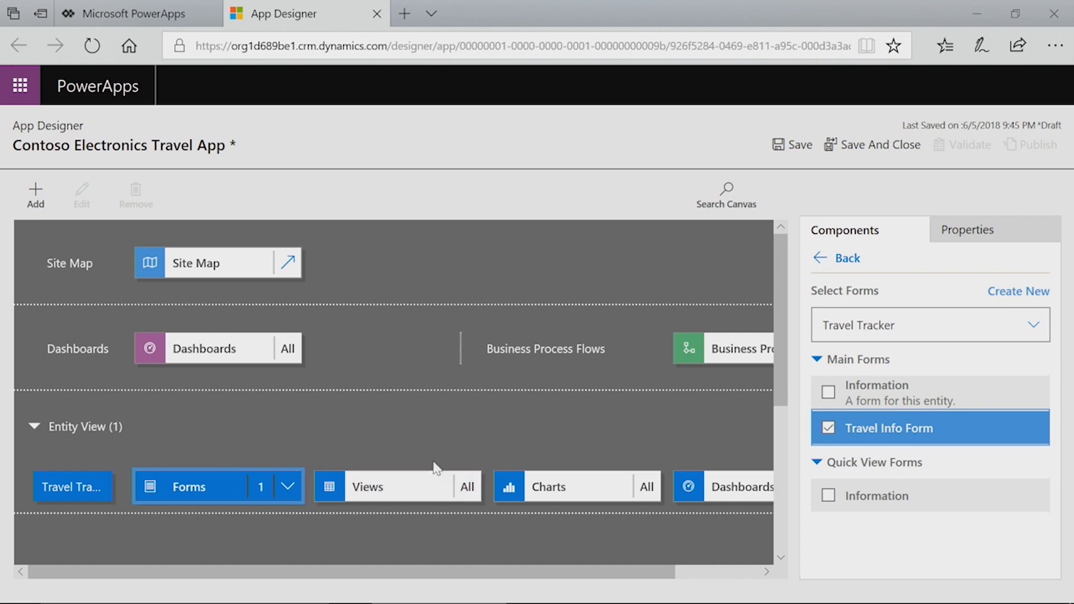
{"action": "left_click", "coordinate": [800, 146]}
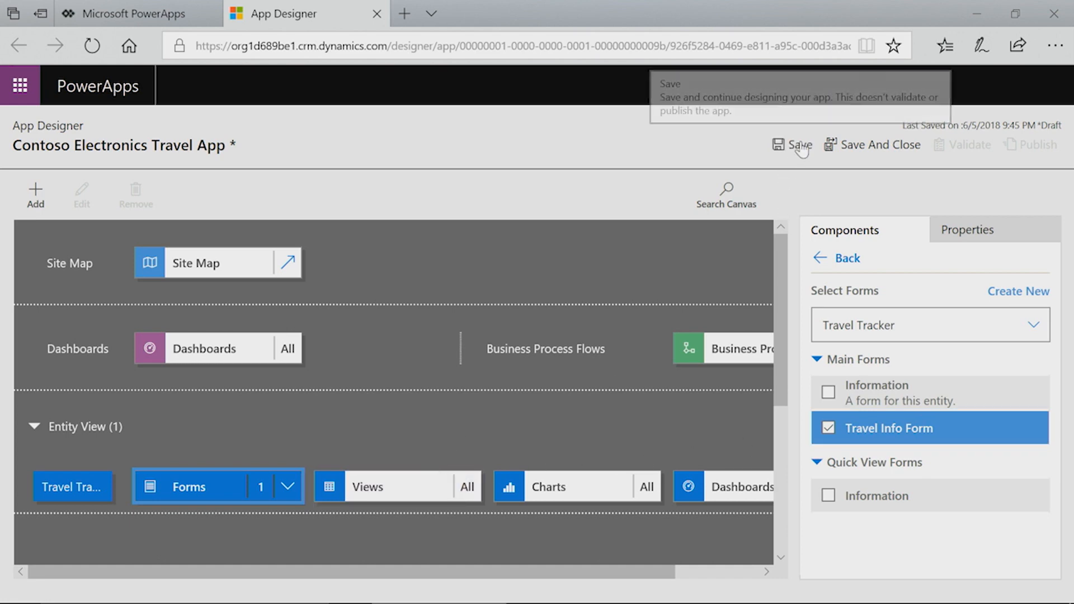